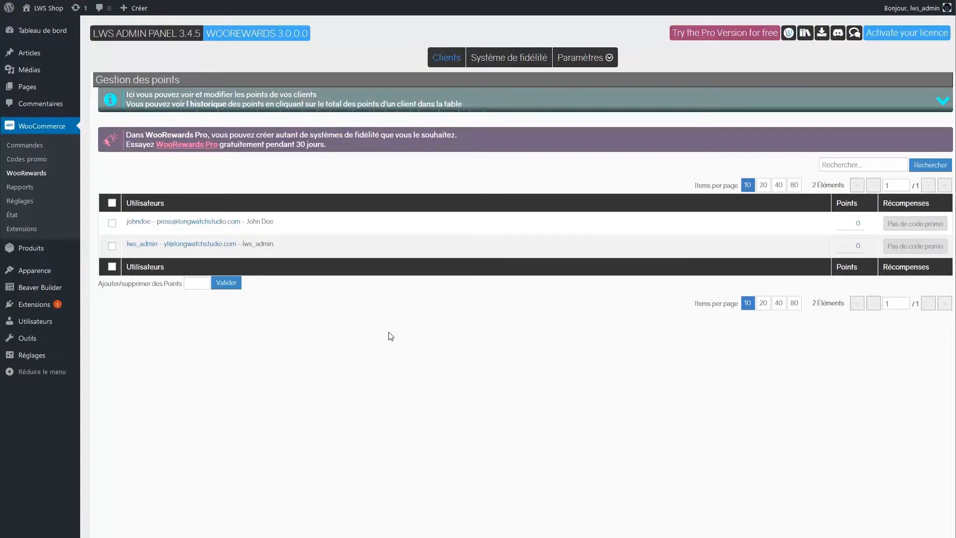
# Open the general settings (Paramètres généraux) and look at the option for including VAT in earned points
pyautogui.moveTo(40, 306)
pyautogui.moveTo(579, 65)
pyautogui.click(581, 74)
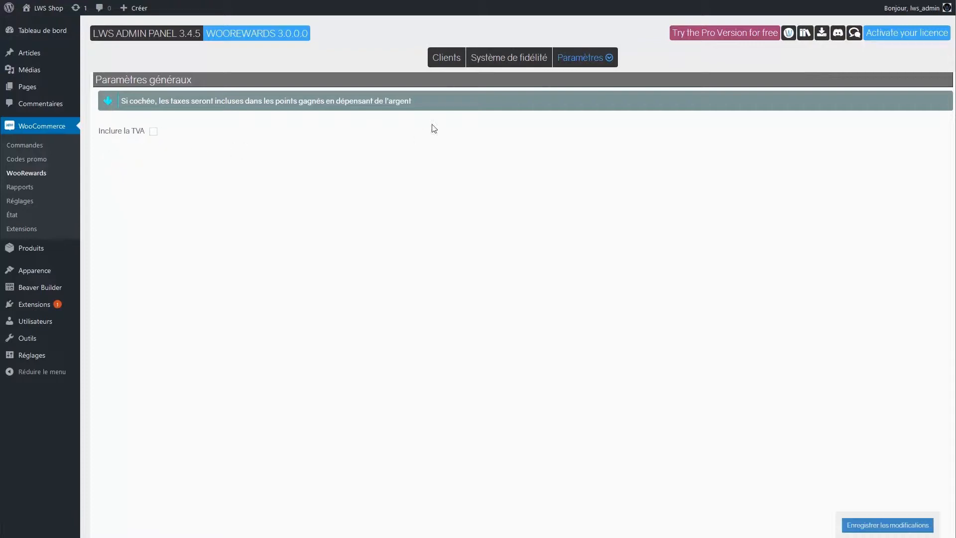
# Open the email settings and review the header image, footer text, subject and preview of the new-reward email
pyautogui.moveTo(572, 60)
pyautogui.click(569, 90)
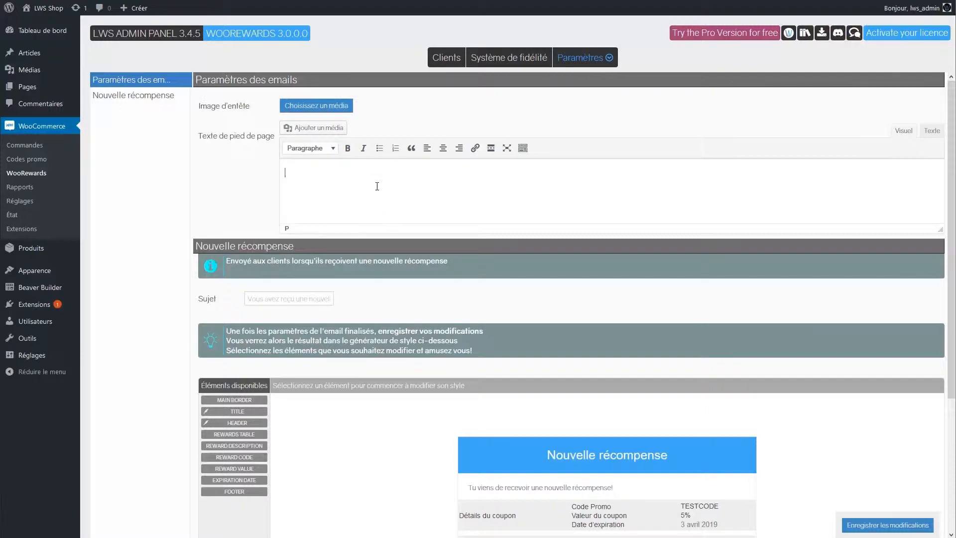
pyautogui.scroll(-2, 495, 239)
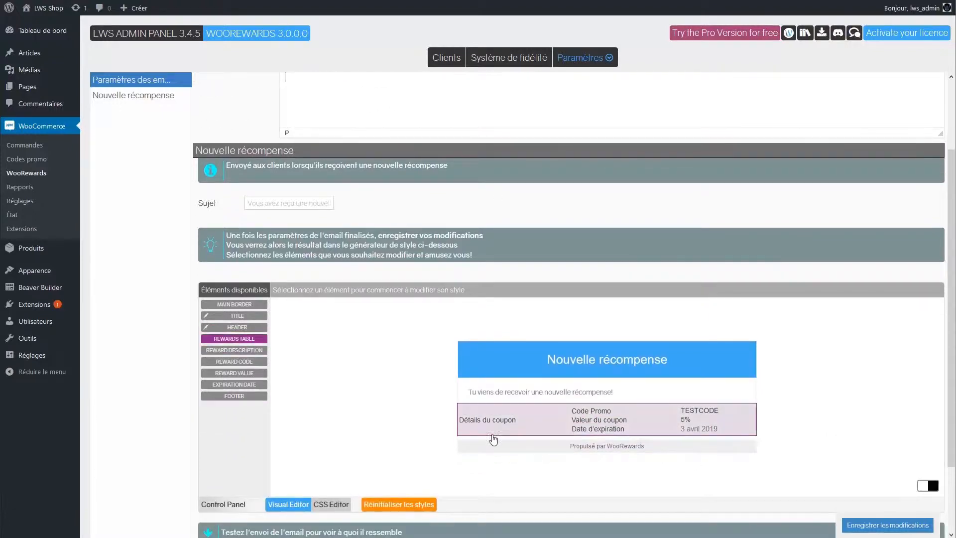
pyautogui.scroll(2, 515, 262)
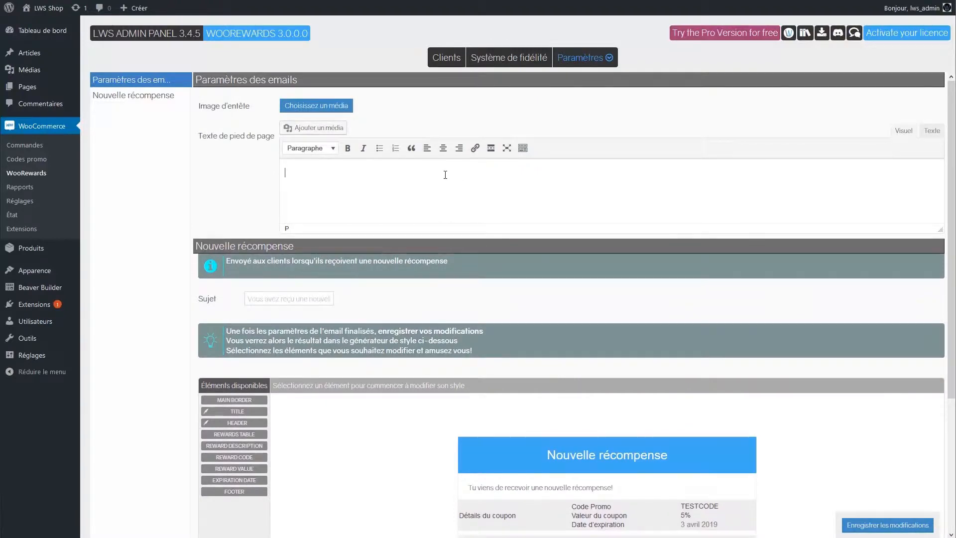
pyautogui.scroll(-2, 436, 164)
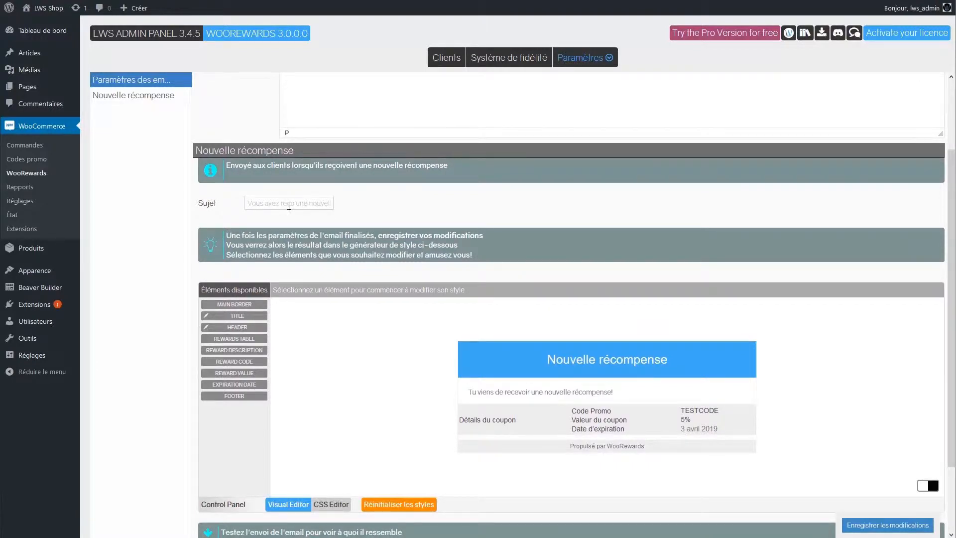
pyautogui.scroll(-2, 291, 207)
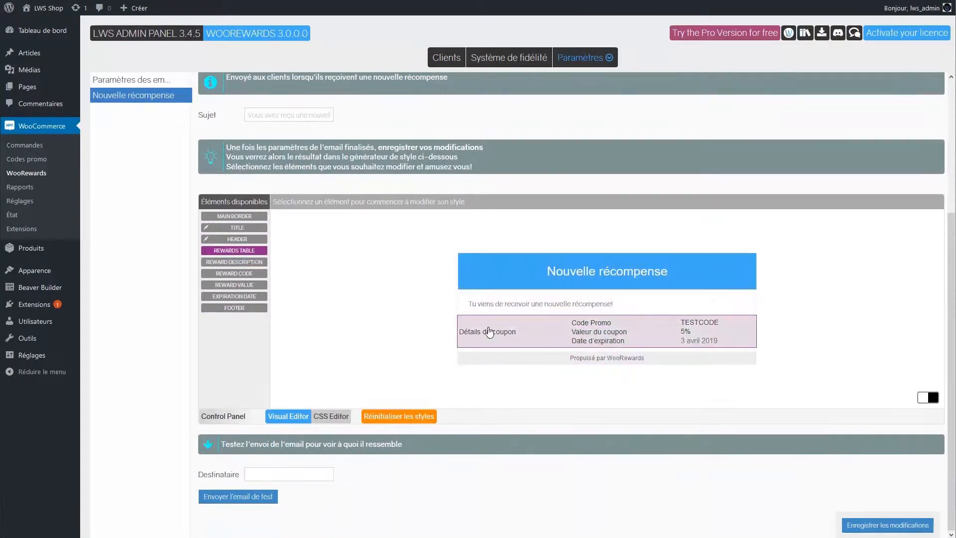
# Inspect the new-reward email's title and header elements, its CSS code and the recipient field for a test email
pyautogui.click(612, 277)
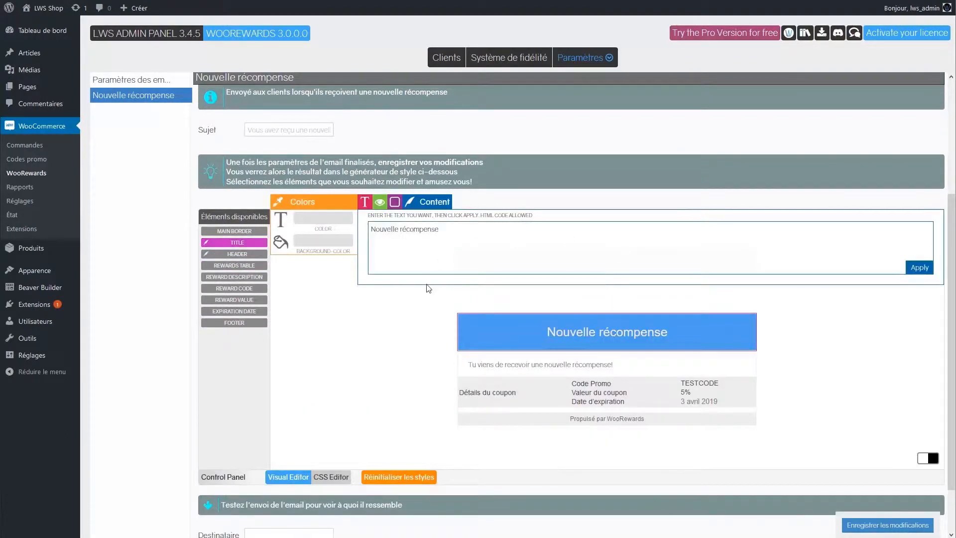
pyautogui.click(536, 365)
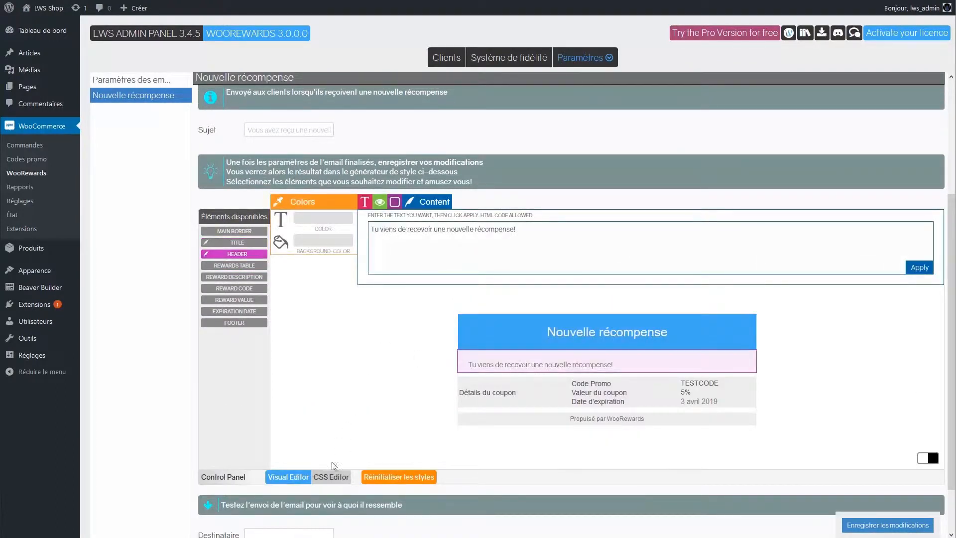
pyautogui.click(332, 477)
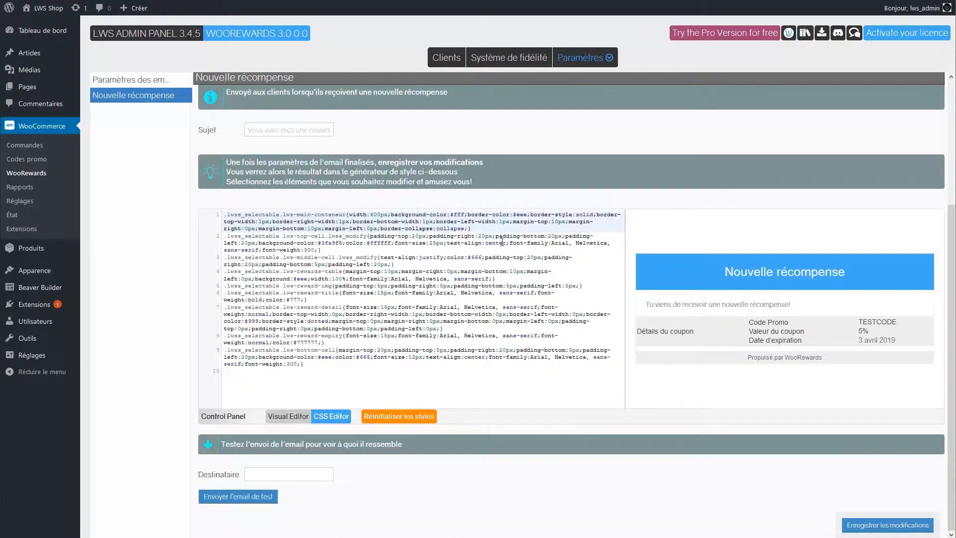
pyautogui.click(284, 409)
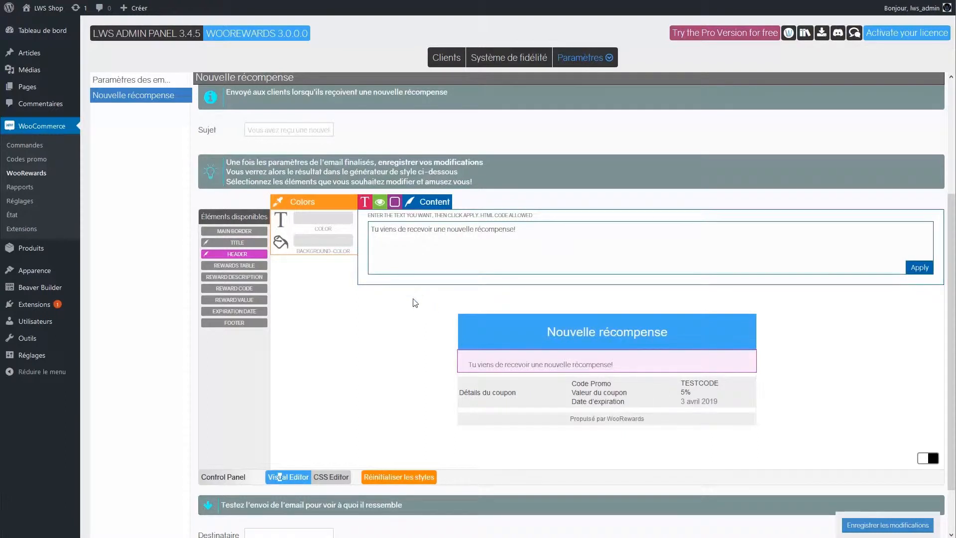
pyautogui.scroll(-1, 415, 303)
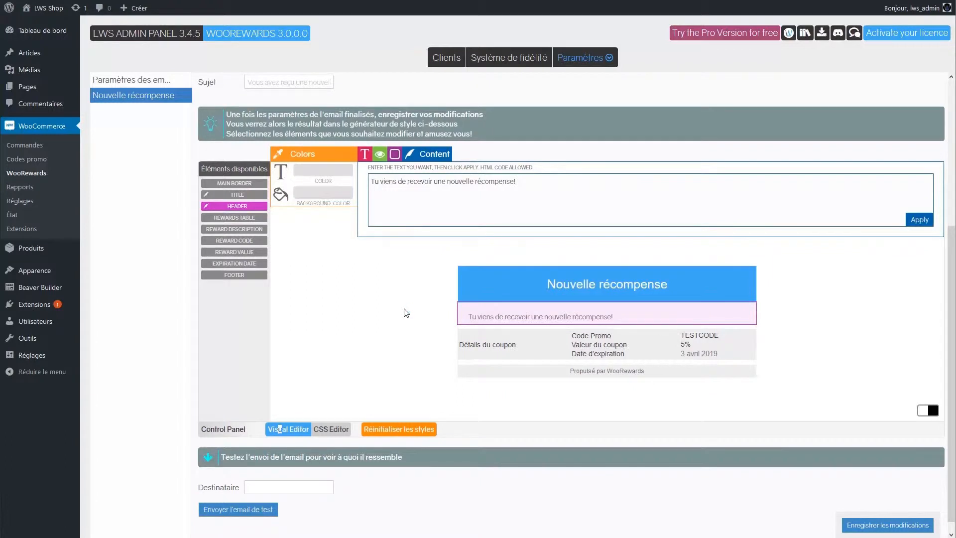
pyautogui.click(268, 490)
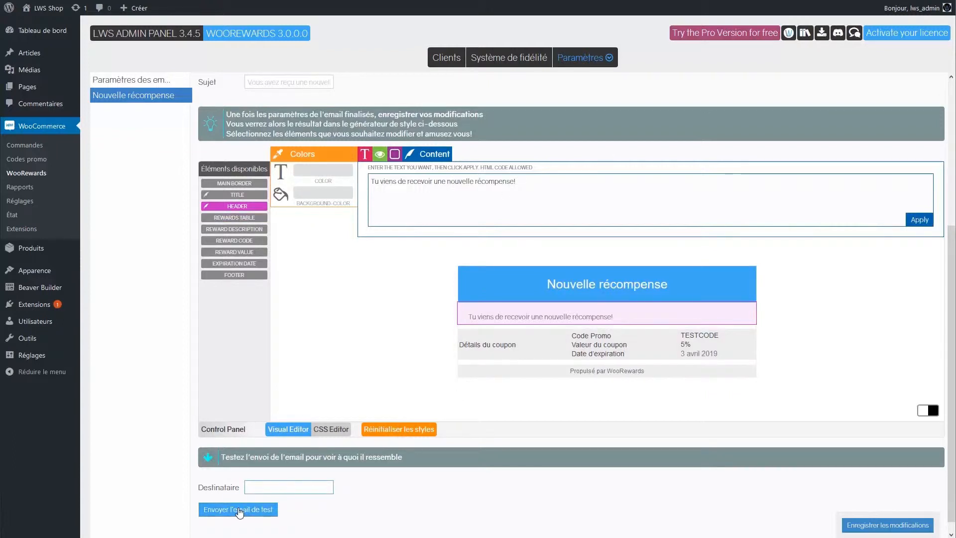
# Open the widget style settings (Style des widgets) and look at the points display widget's editor
pyautogui.moveTo(589, 65)
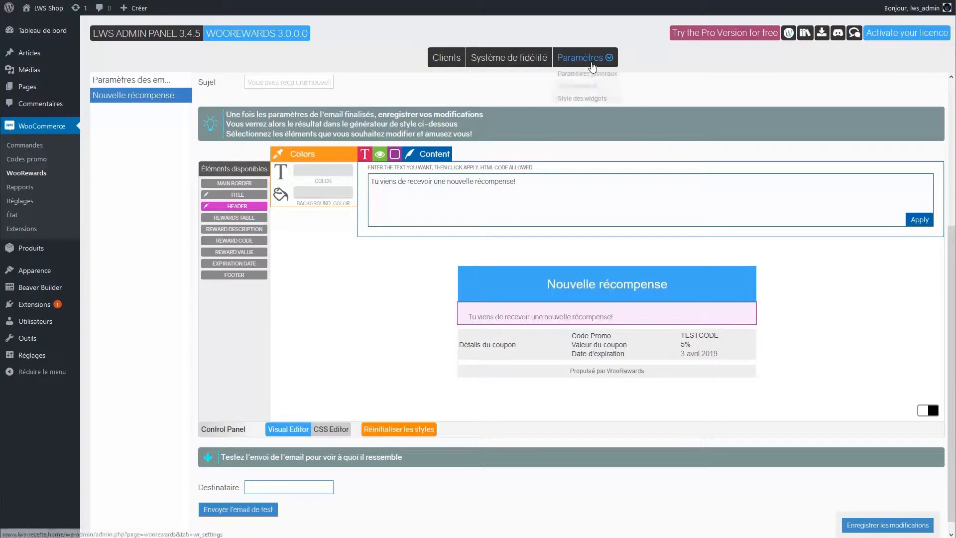
pyautogui.click(590, 99)
pyautogui.click(540, 211)
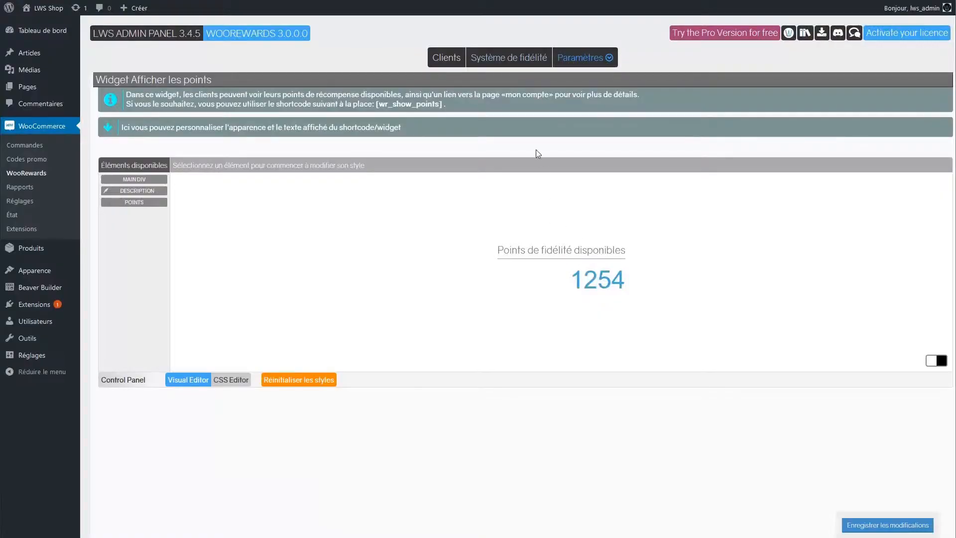
# In the loyalty system, set "Dépenser de l'argent" to earn 1 point per $10 spent and save the method
pyautogui.click(505, 58)
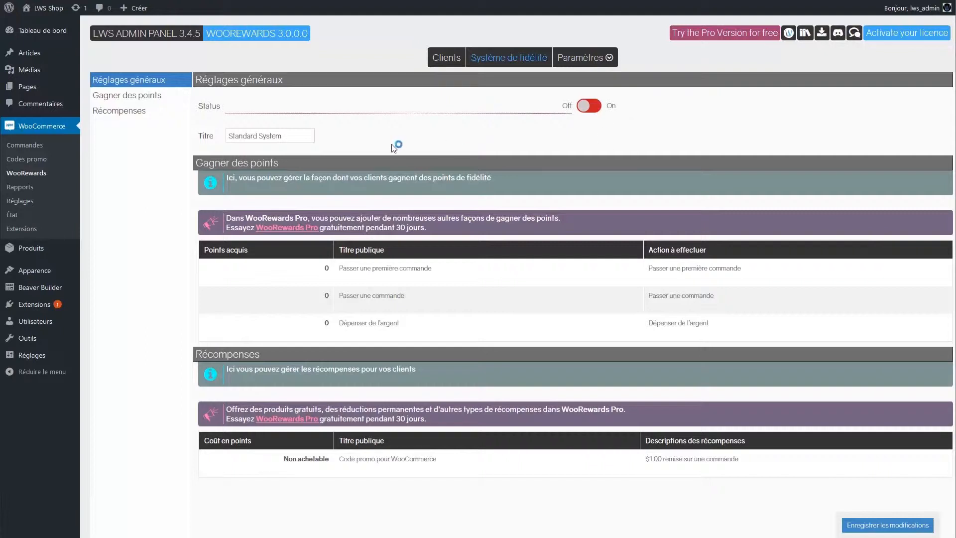
pyautogui.click(302, 134)
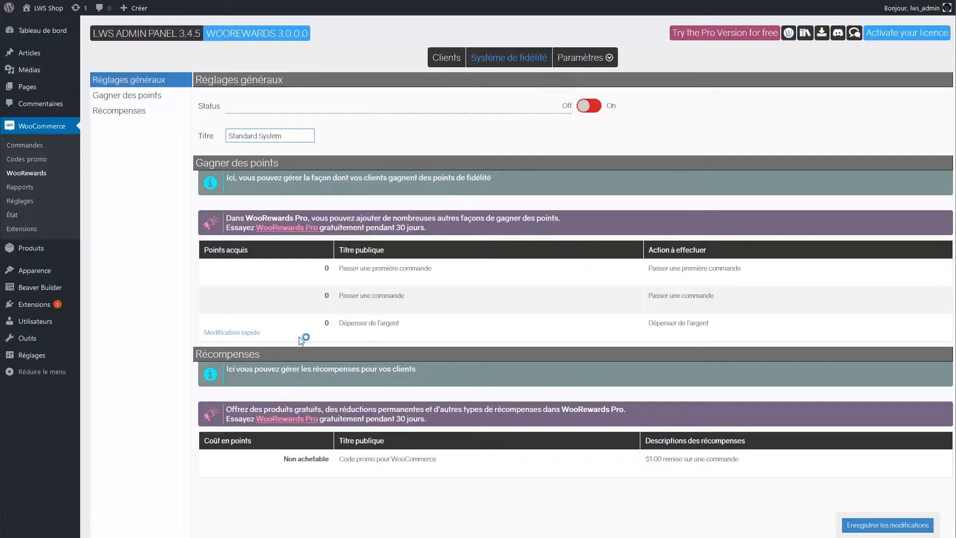
pyautogui.click(216, 333)
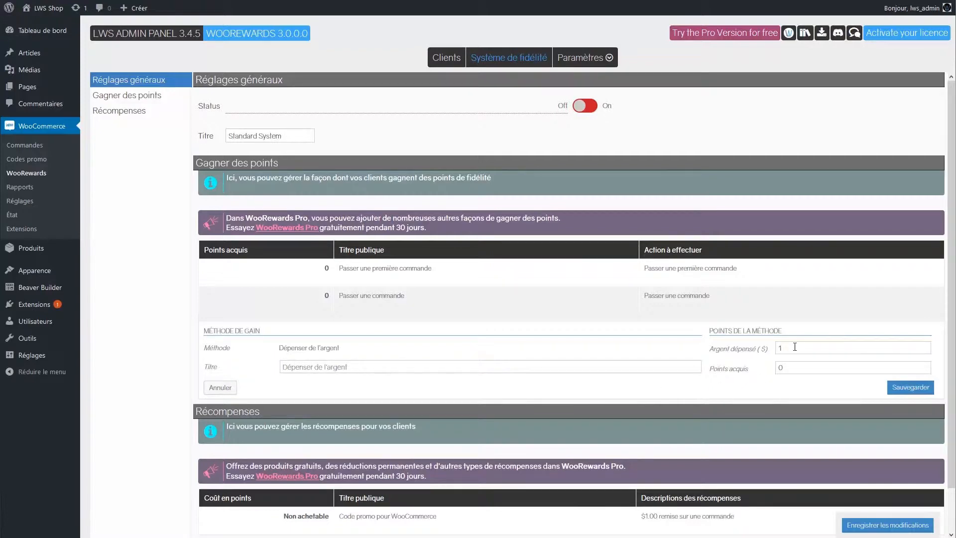
pyautogui.press('Tab')
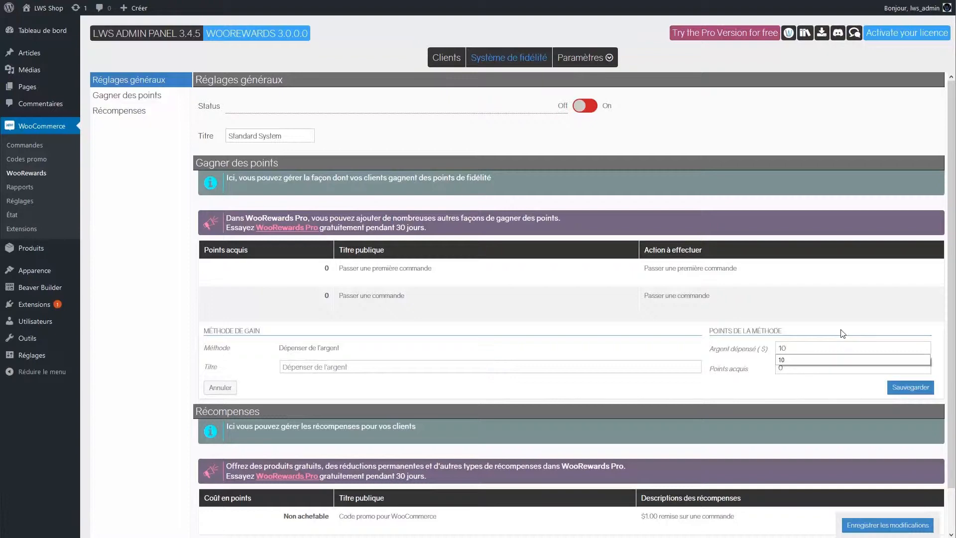
pyautogui.write('1')
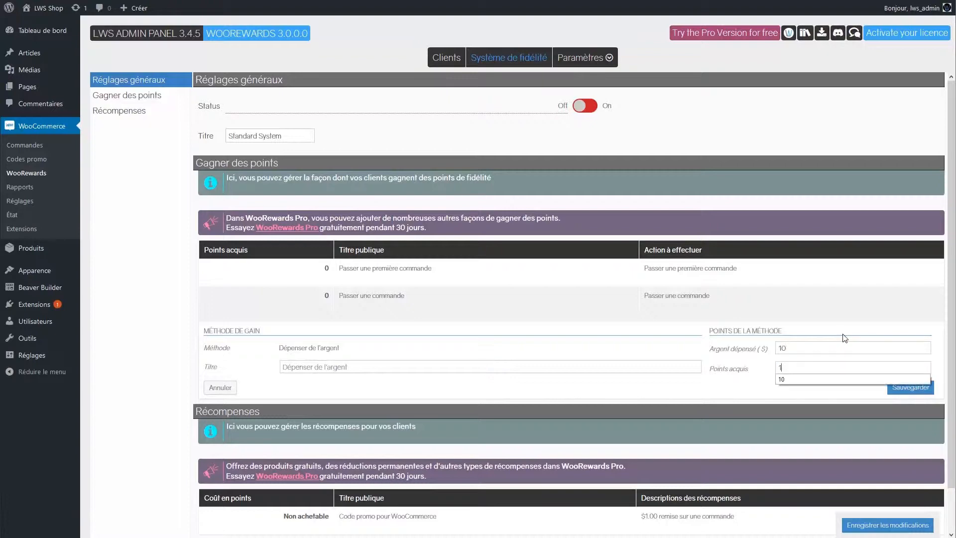
pyautogui.click(898, 394)
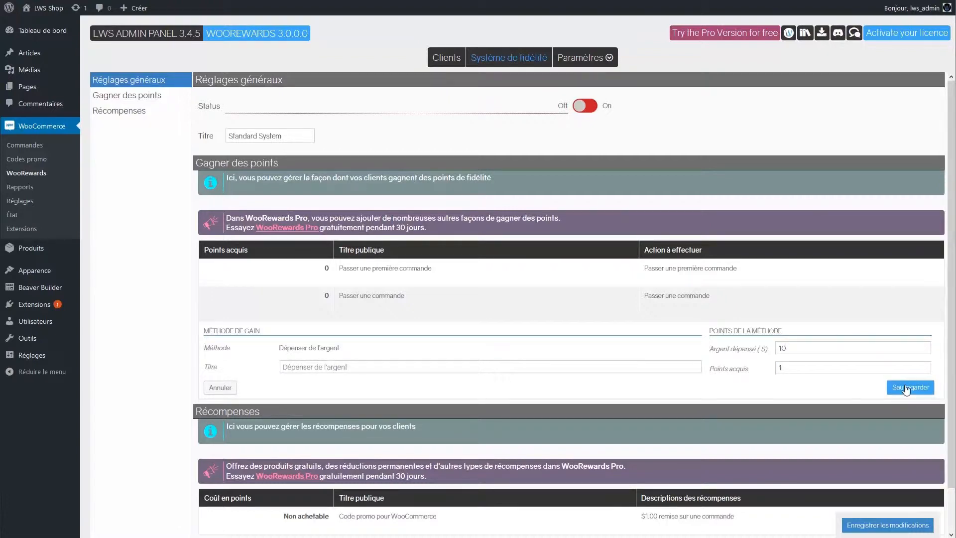
# Set the points earned for "Passer une commande" to 2 and save the method
pyautogui.moveTo(325, 332)
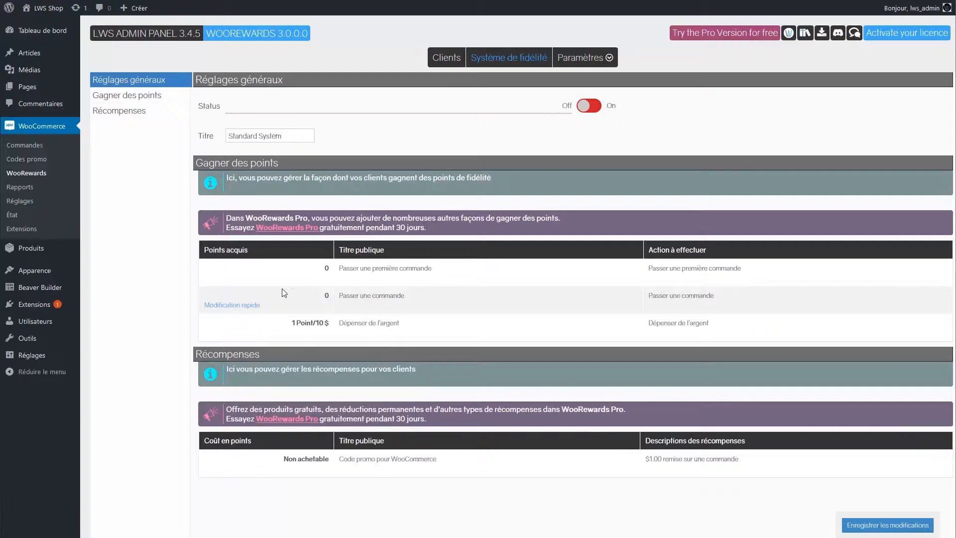
pyautogui.click(248, 306)
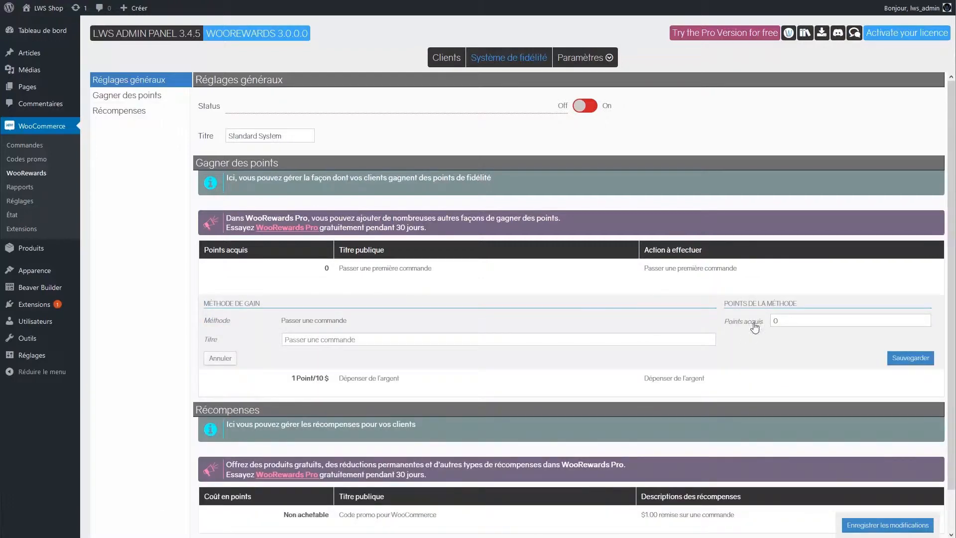
pyautogui.doubleClick(794, 321)
pyautogui.write('2')
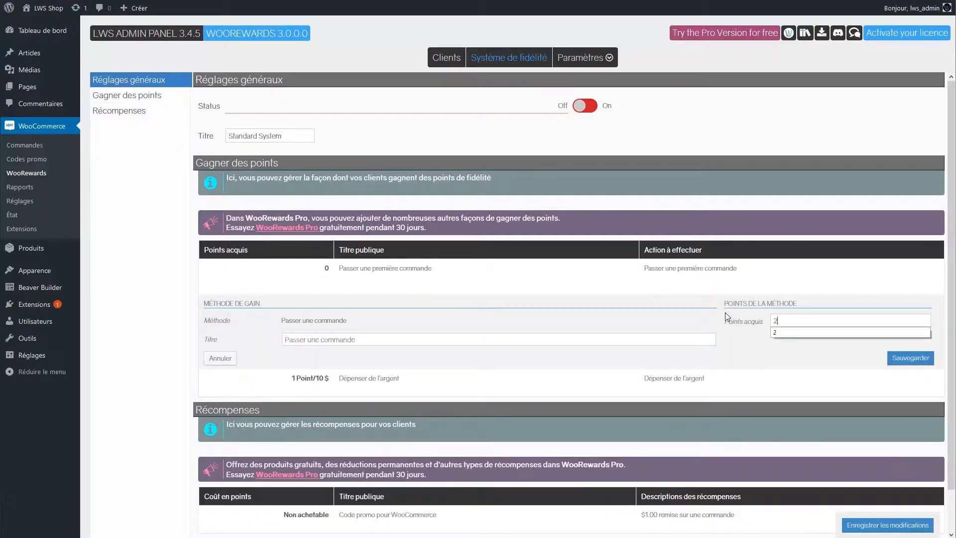
pyautogui.click(910, 357)
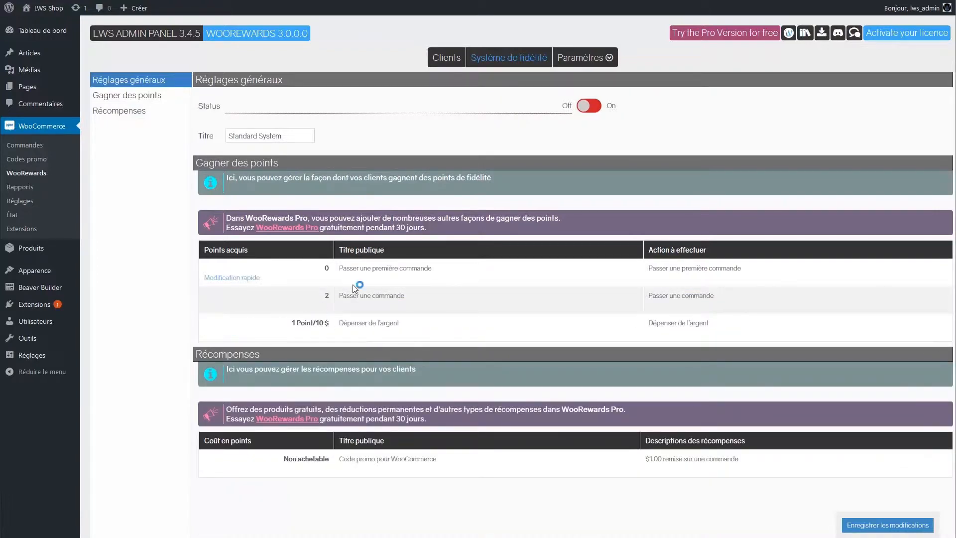
# Set the points earned for "Passer une première commande" to 3 and save the method
pyautogui.click(231, 277)
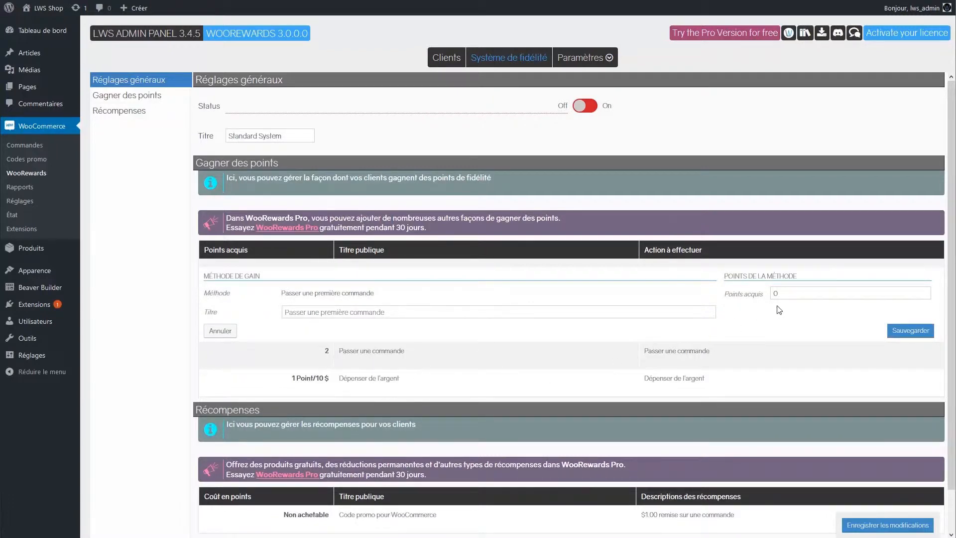
pyautogui.write('3')
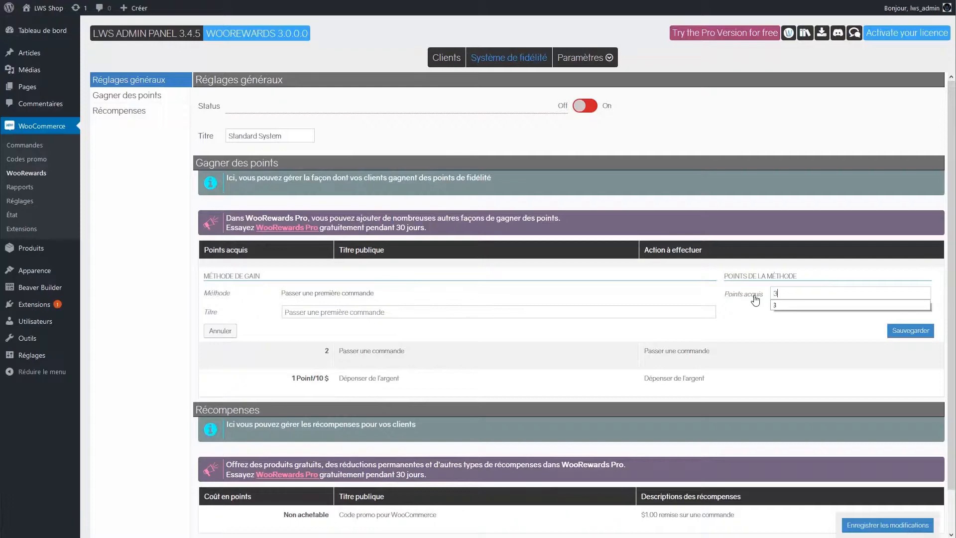
pyautogui.click(911, 331)
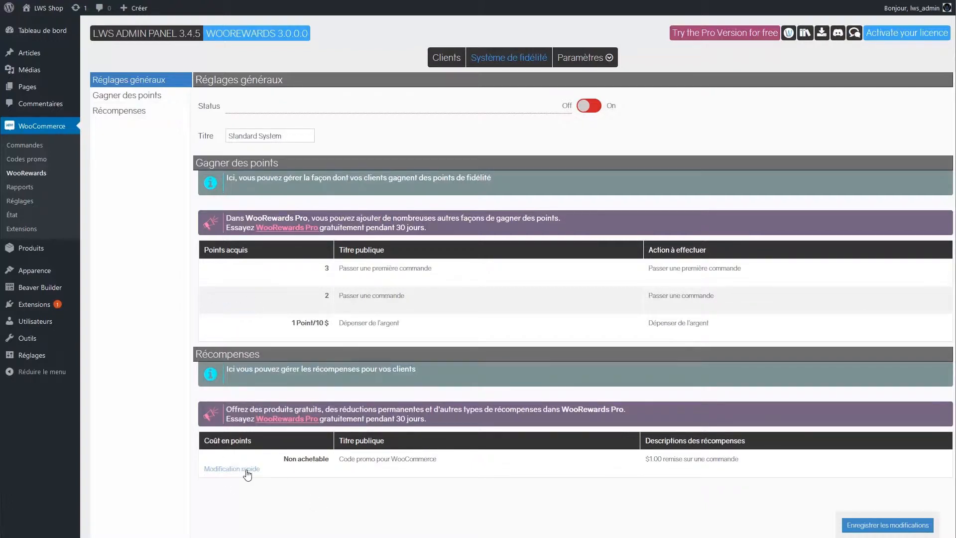
# Open the WooCommerce coupon reward for editing and assign icon-256x256.png from the media library as its featured image
pyautogui.click(248, 470)
pyautogui.scroll(-3, 354, 391)
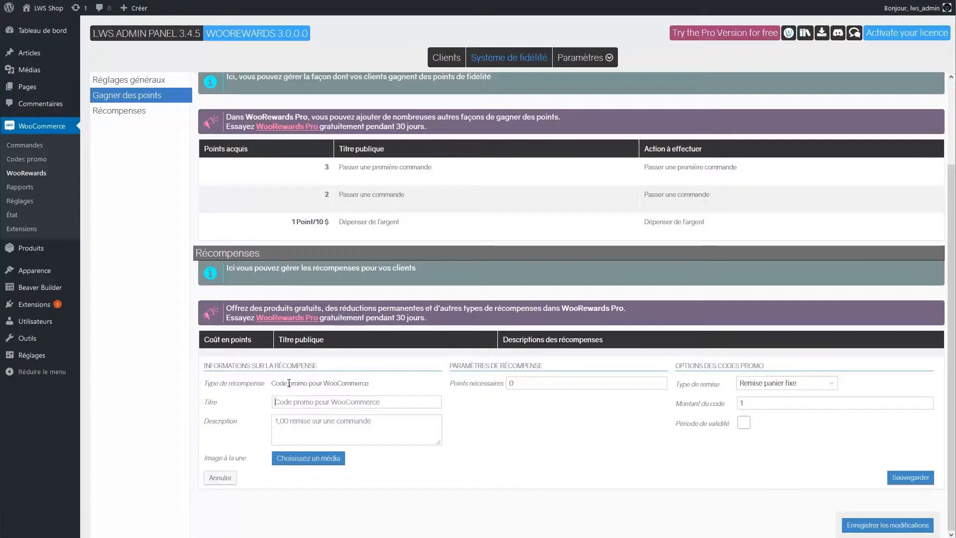
pyautogui.click(219, 408)
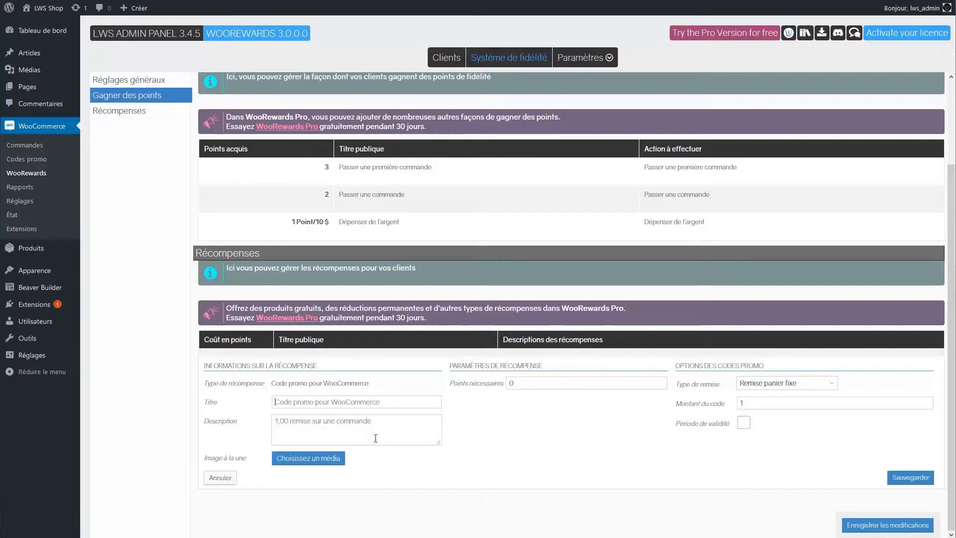
pyautogui.click(300, 467)
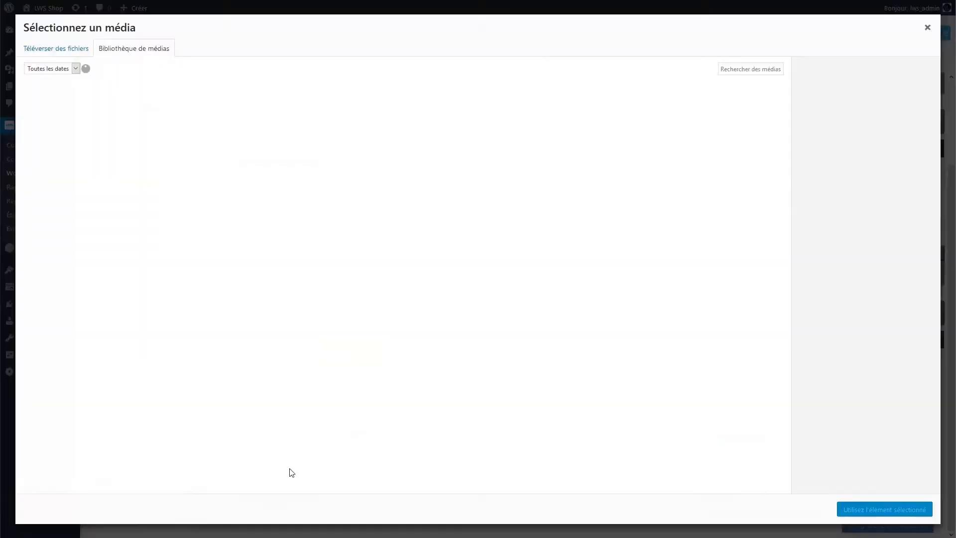
pyautogui.click(68, 136)
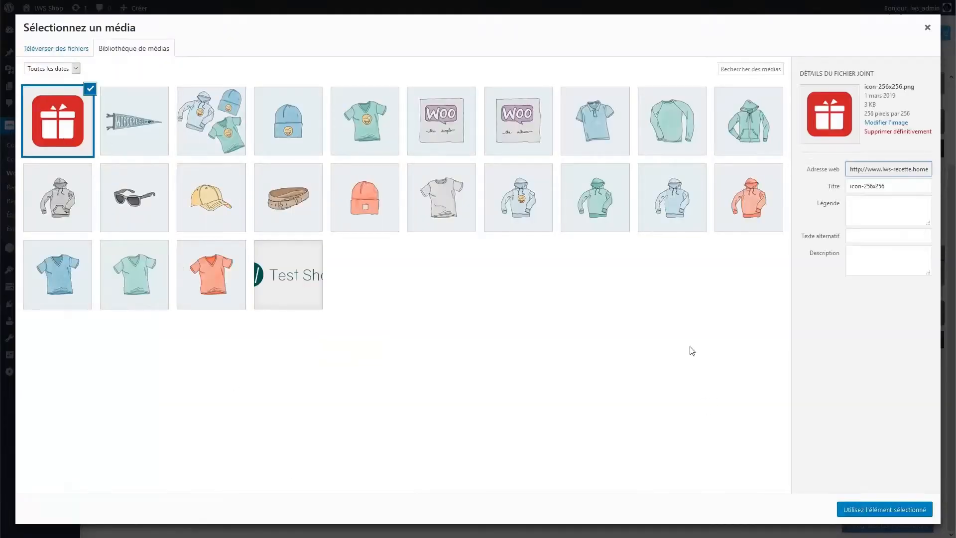
pyautogui.click(859, 511)
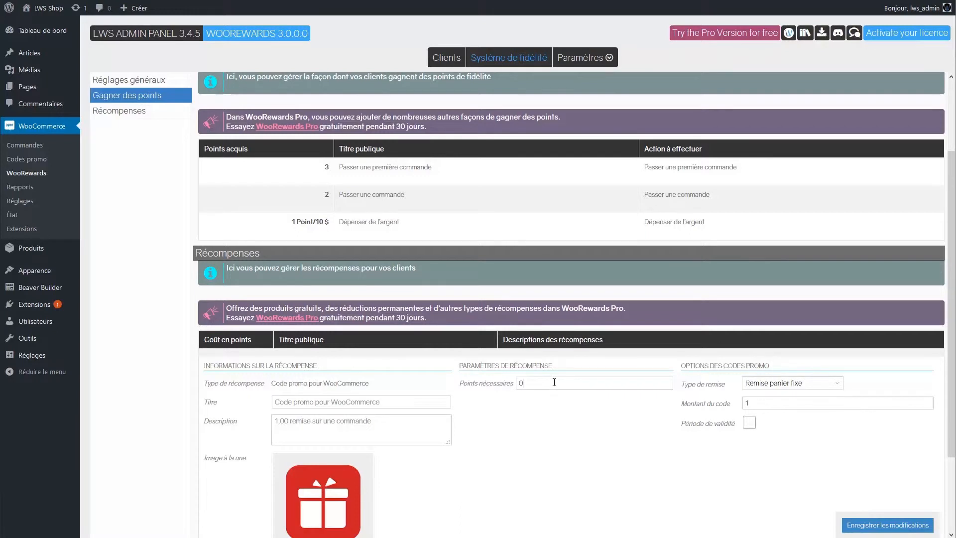
# Set the points required for the WooCommerce coupon reward to 10
pyautogui.press('BackSpace')
pyautogui.write('10')
pyautogui.press('Tab')
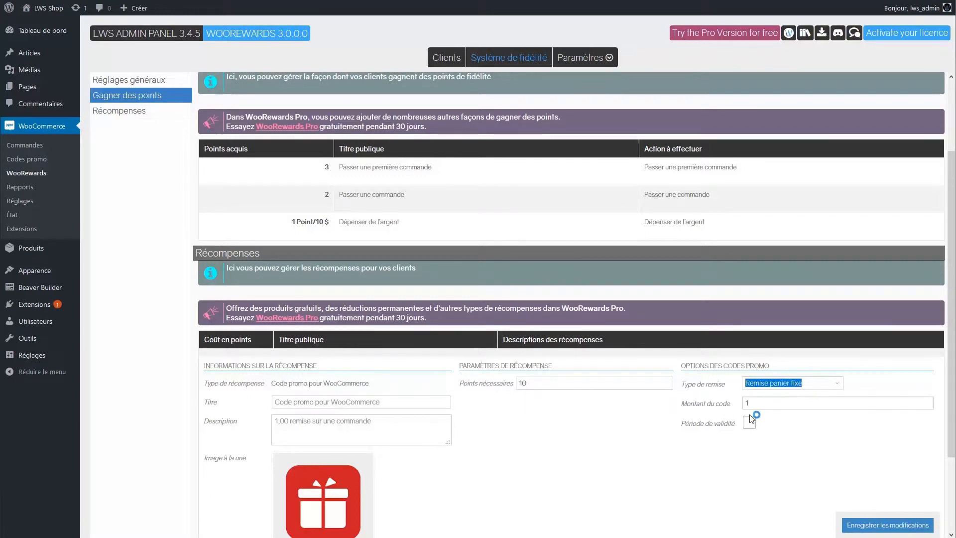
# Keep the coupon reward's discount type as "Remise panier fixe" and set its code amount to 10
pyautogui.click(829, 384)
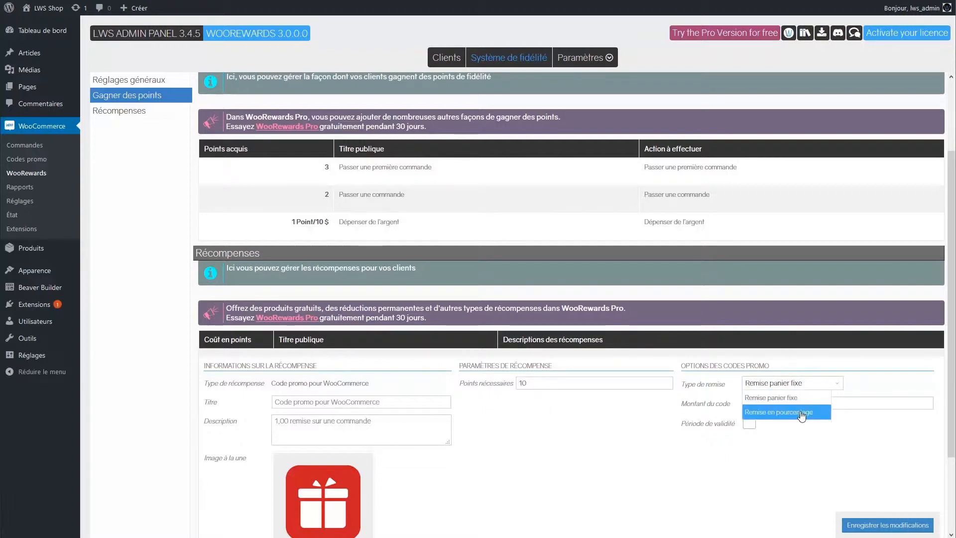
pyautogui.click(791, 401)
pyautogui.click(779, 402)
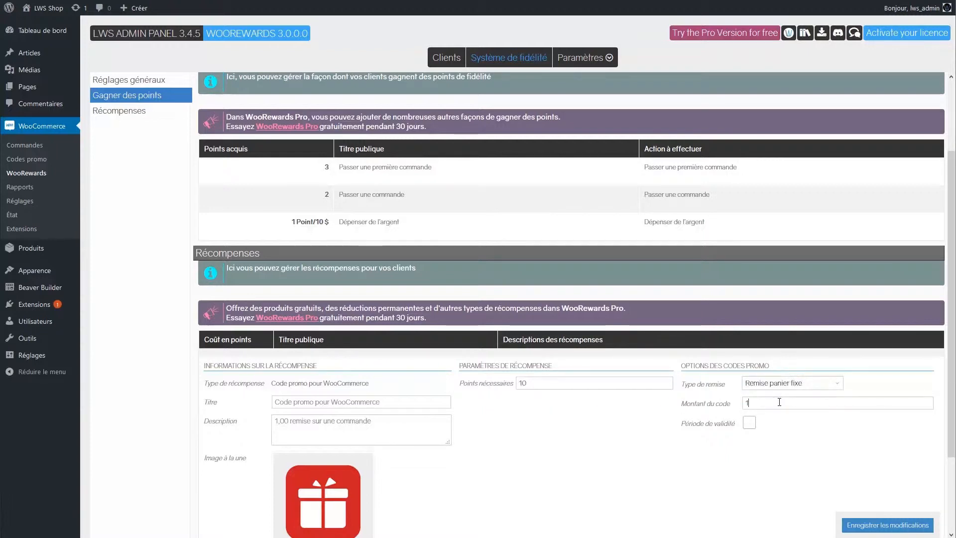
pyautogui.write('0')
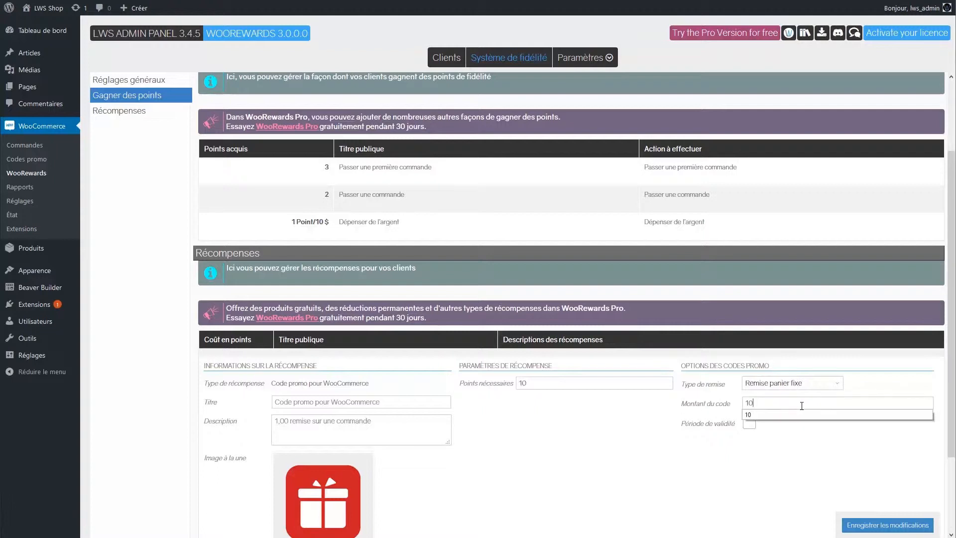
pyautogui.click(687, 397)
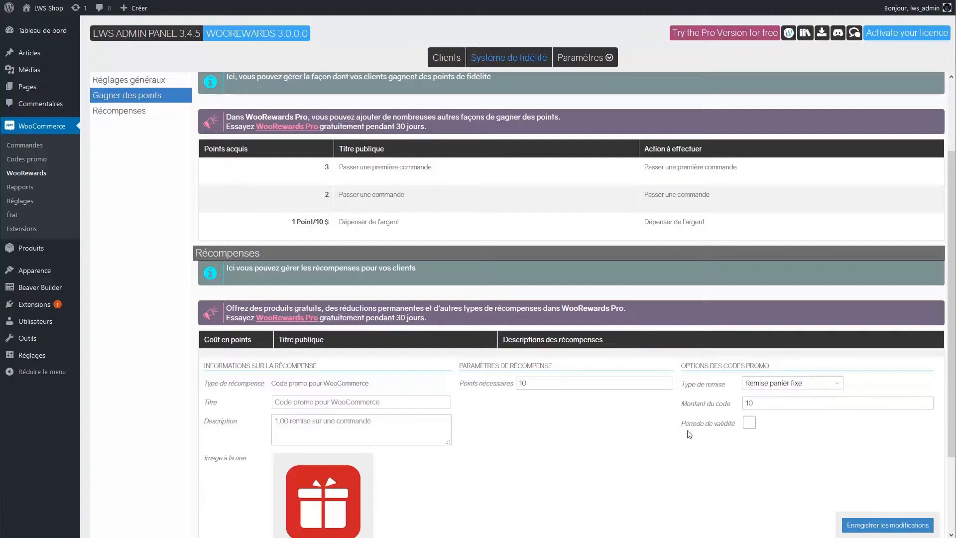
# Enable a validity period of 60 days for the coupon reward and save the reward
pyautogui.click(749, 423)
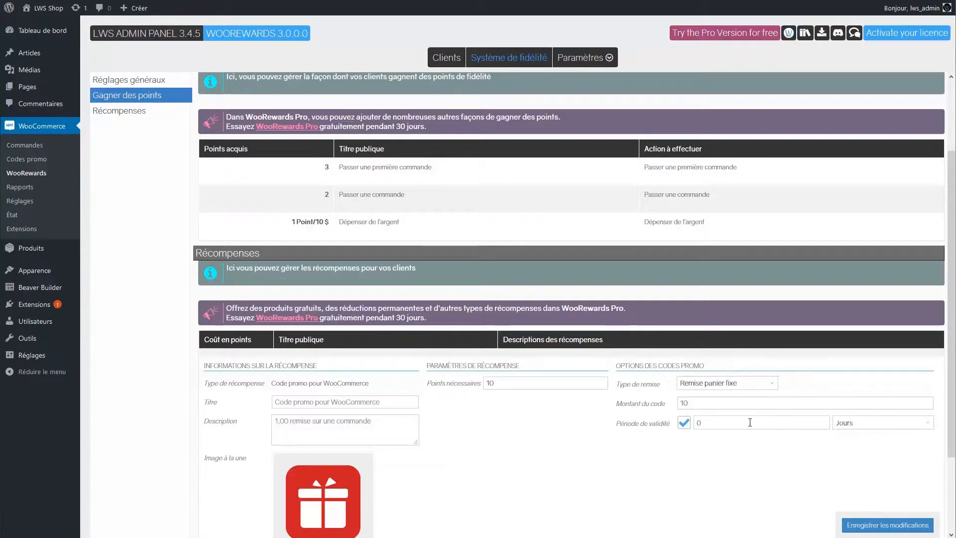
pyautogui.doubleClick(748, 423)
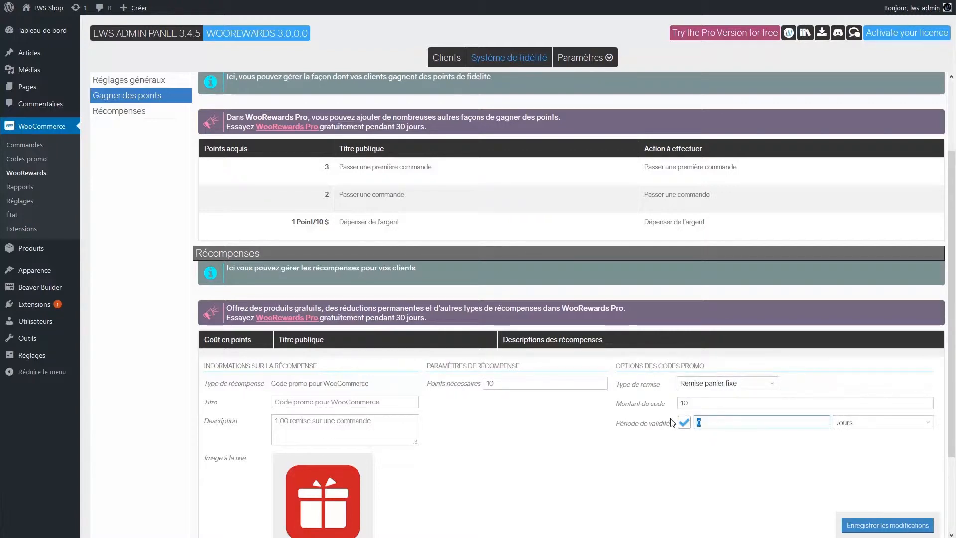
pyautogui.scroll(-2, 864, 463)
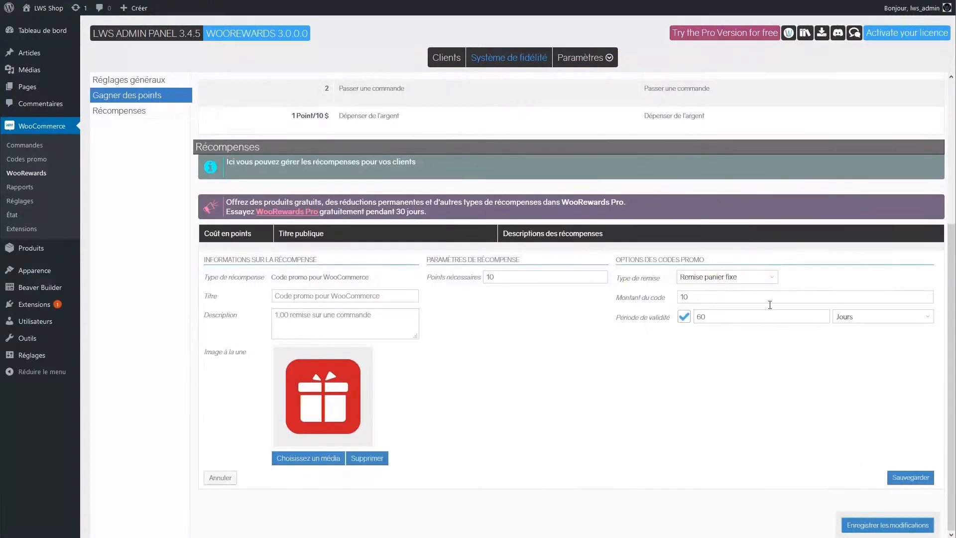
pyautogui.click(911, 477)
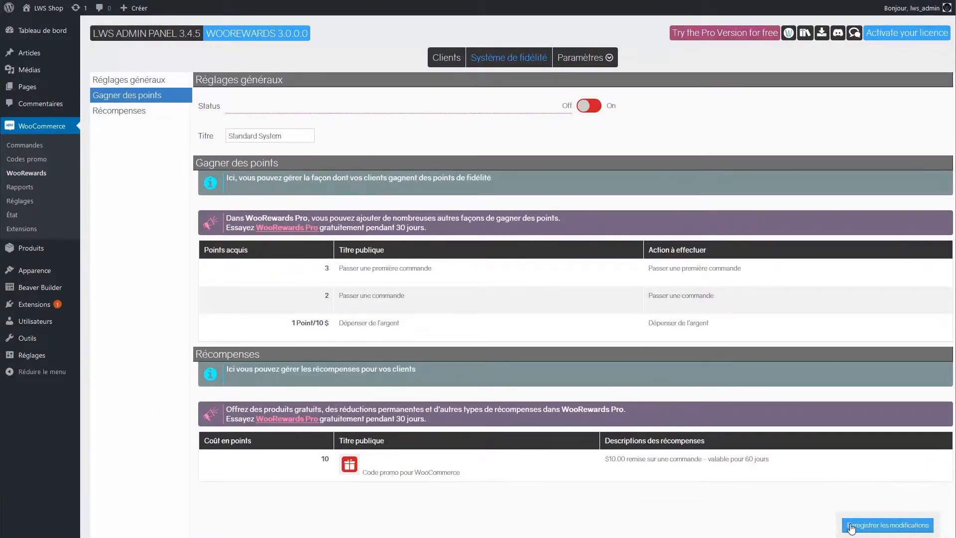
# Switch the standard loyalty system's status to On and save the changes
pyautogui.click(584, 106)
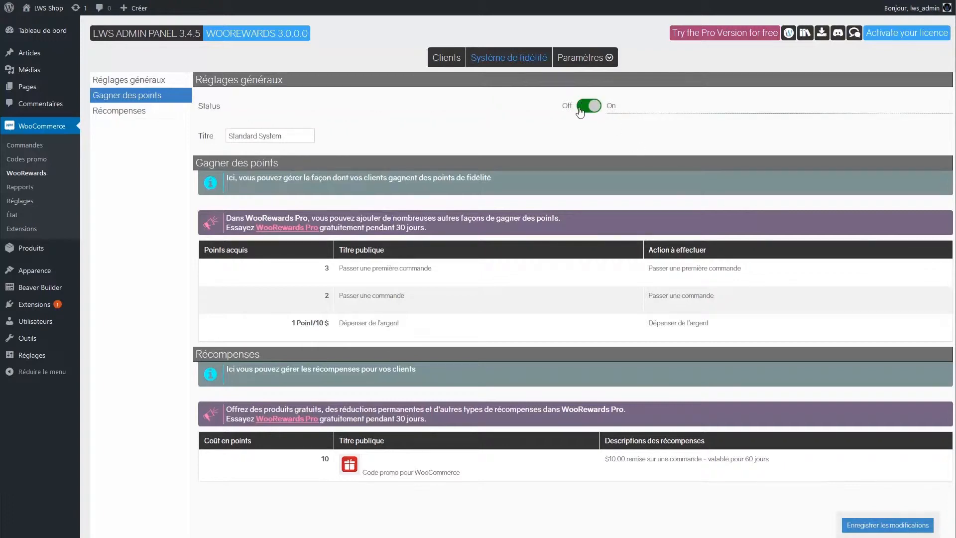
pyautogui.click(876, 527)
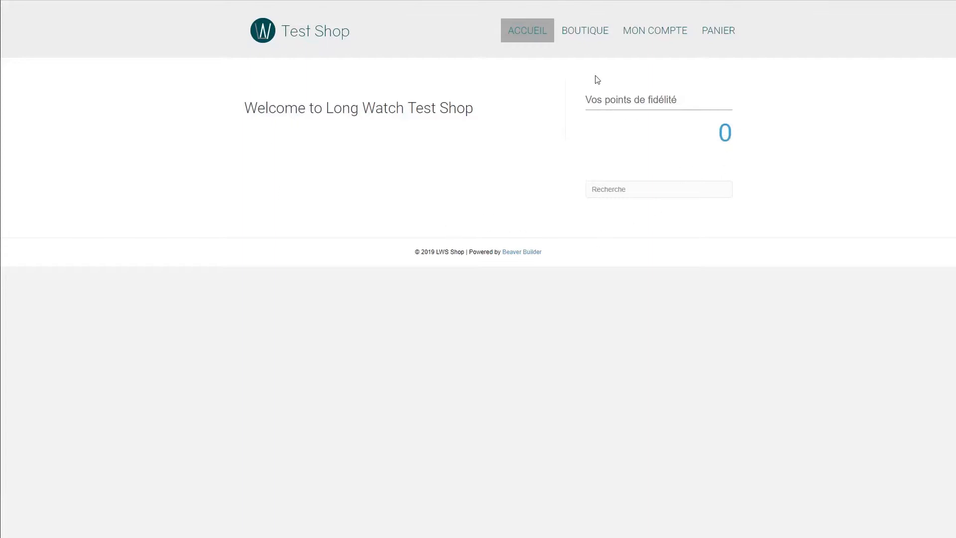
# Place an order for one Album in the Test Shop storefront and return to its home page
pyautogui.click(577, 34)
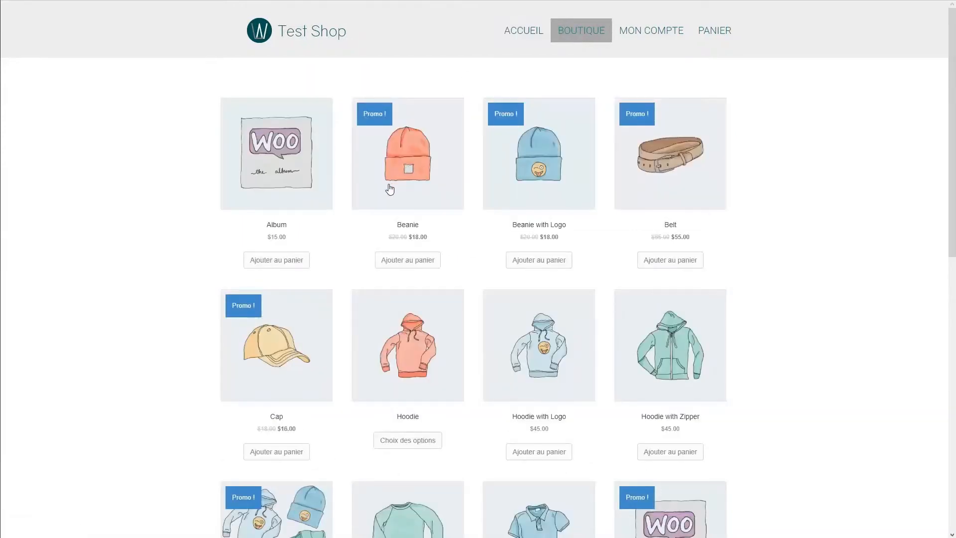
pyautogui.click(278, 264)
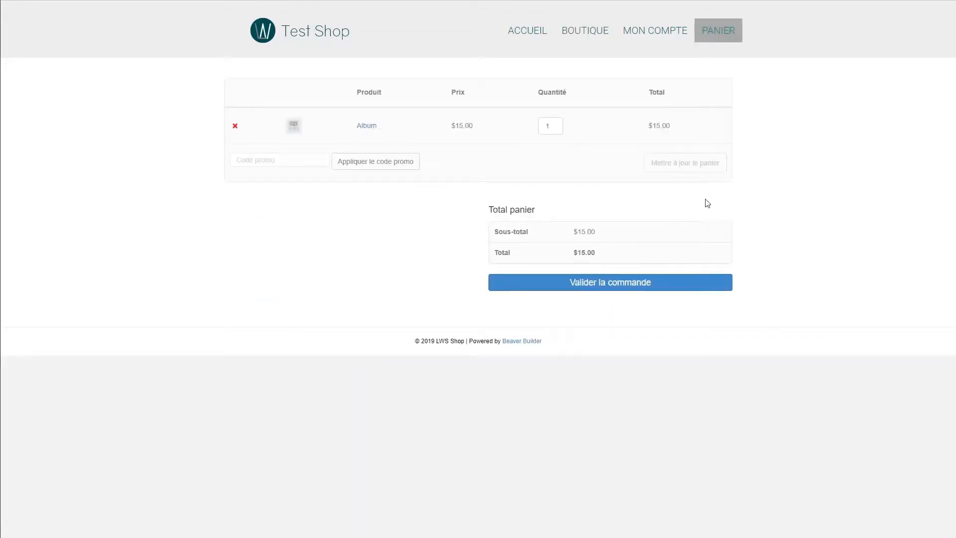
pyautogui.click(604, 287)
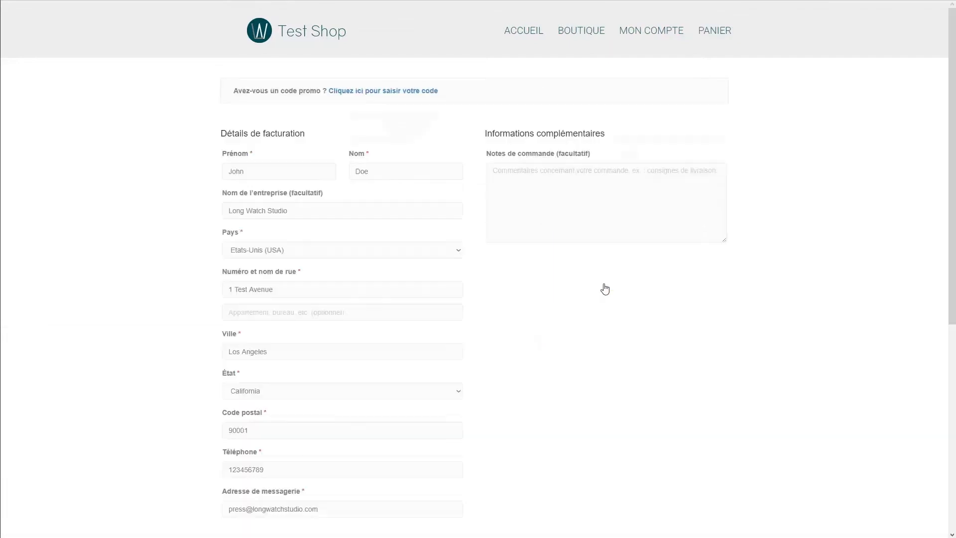
pyautogui.scroll(-7, 569, 279)
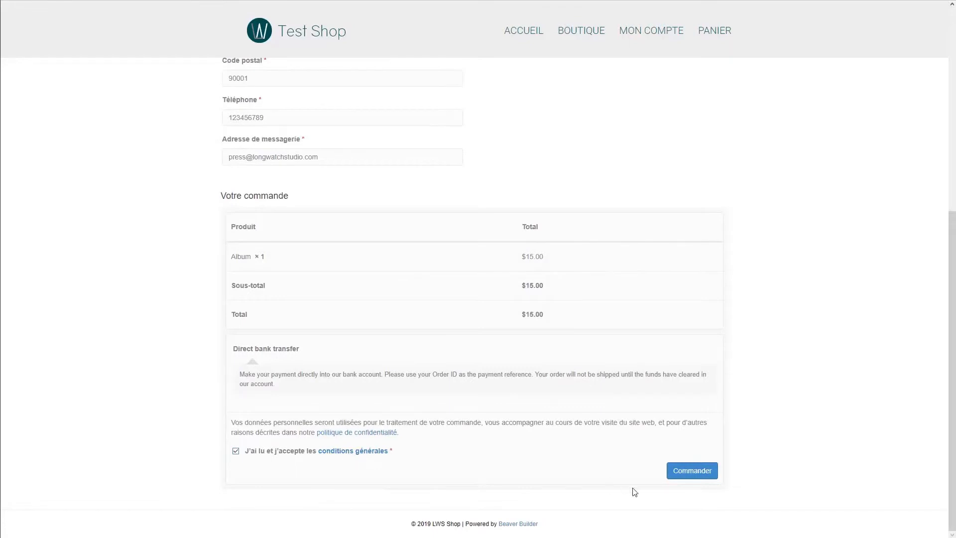
pyautogui.click(695, 476)
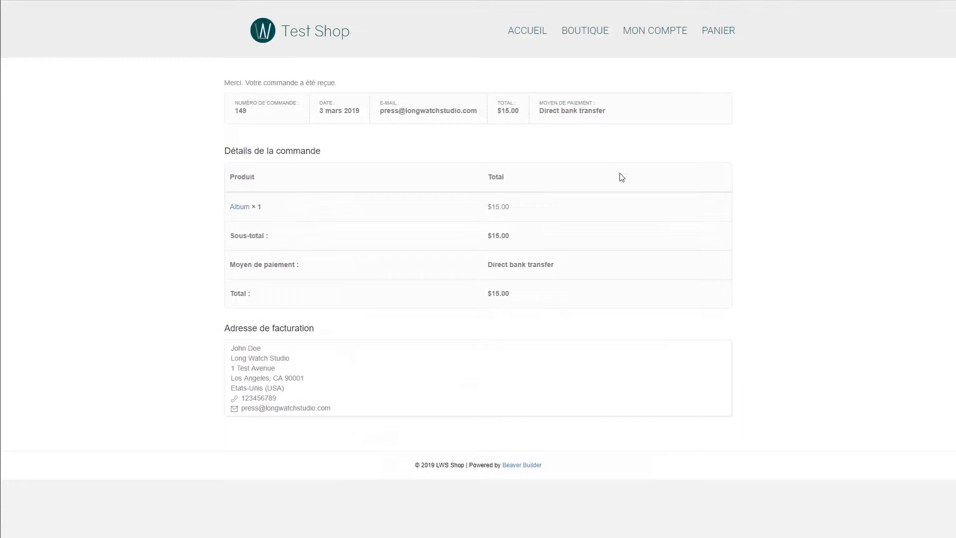
pyautogui.click(526, 39)
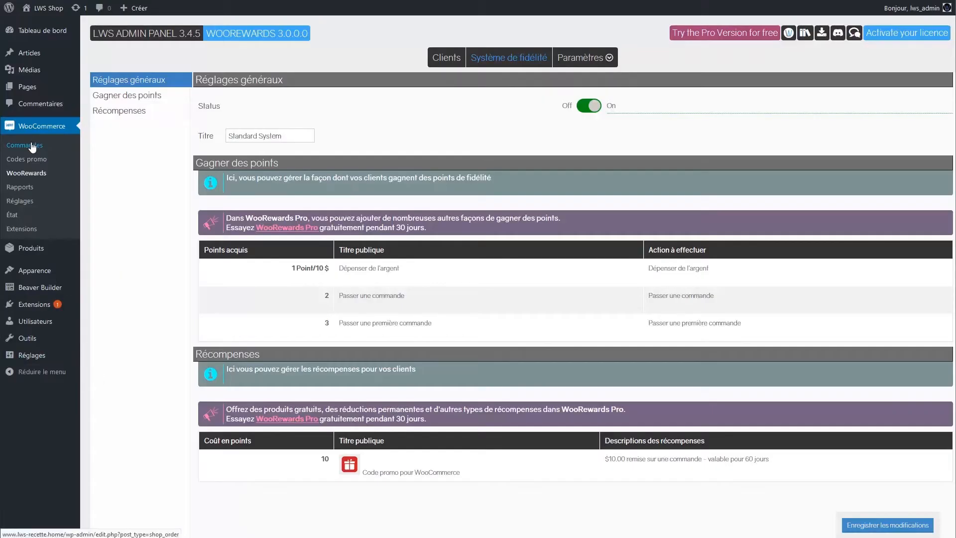
# Open the Album order in the WooCommerce orders, set its status to "Terminée" and update it
pyautogui.click(32, 146)
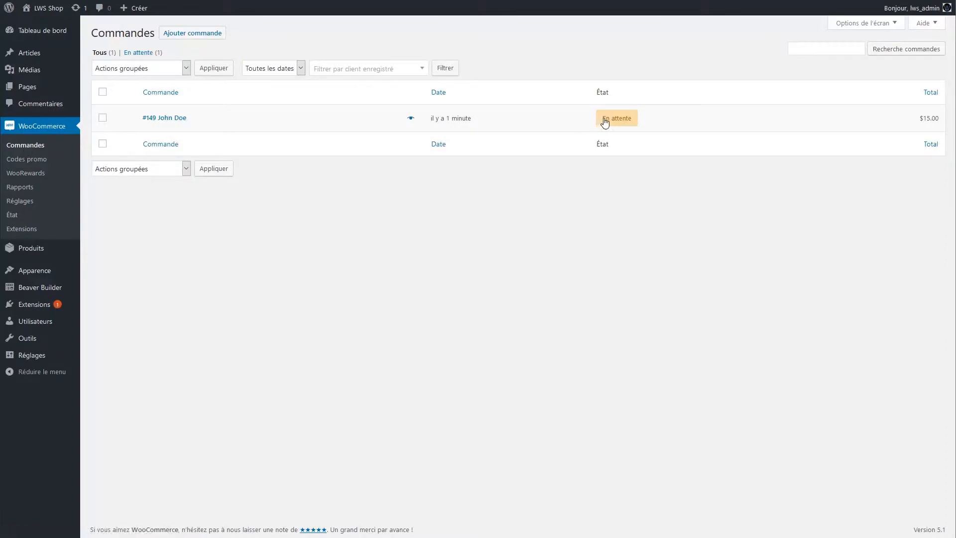
pyautogui.click(171, 118)
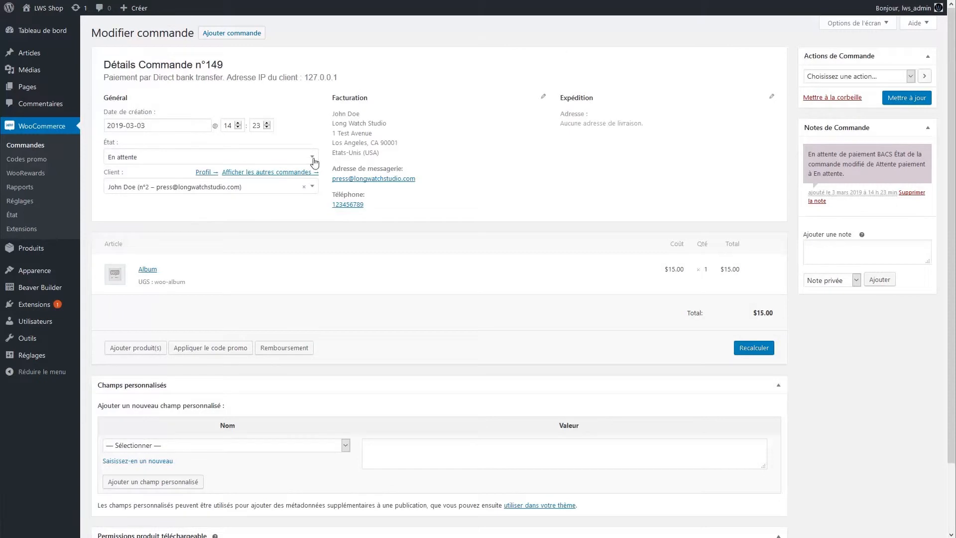
pyautogui.click(314, 160)
pyautogui.click(144, 224)
pyautogui.click(905, 99)
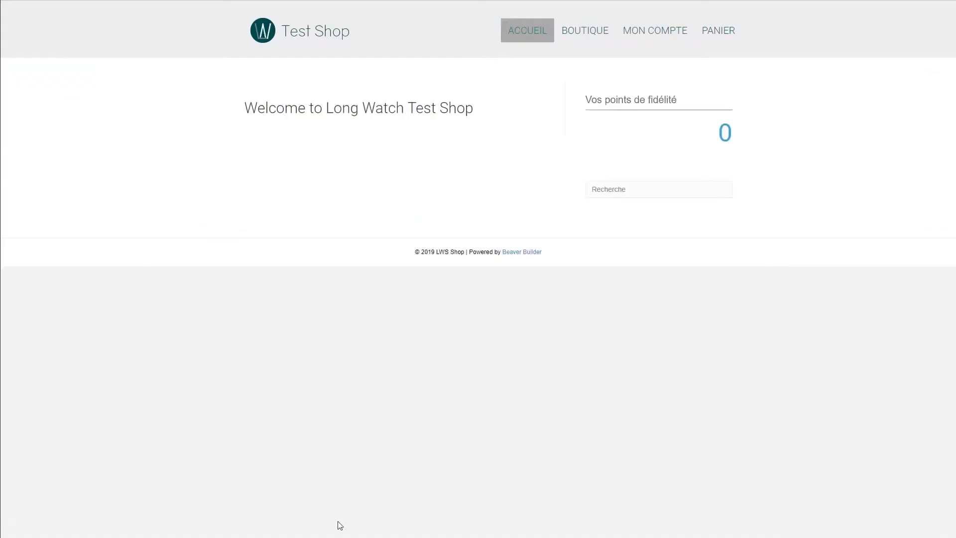
# Refresh the storefront home page for the loyalty points, then order one Polo, accepting the terms and conditions
pyautogui.press('F5')
pyautogui.click(592, 38)
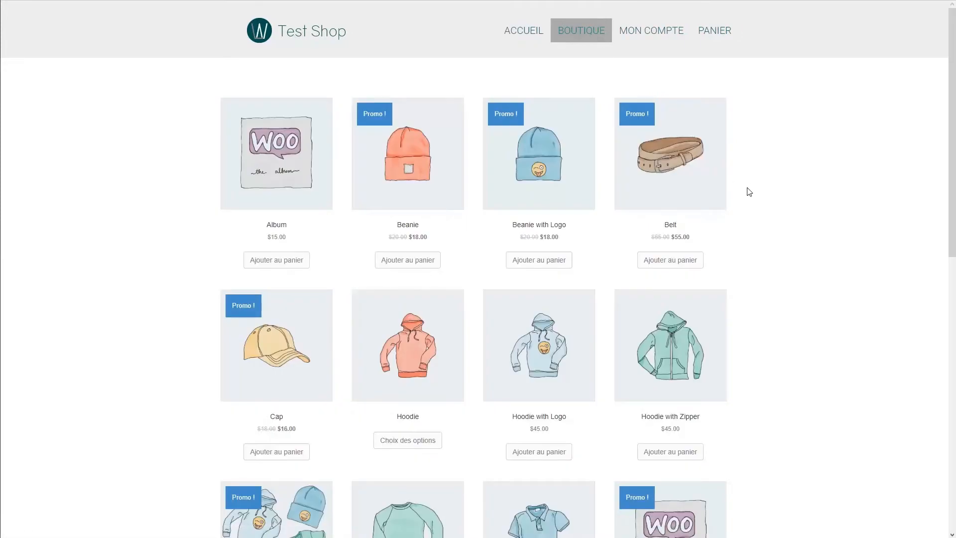
pyautogui.scroll(-3, 797, 180)
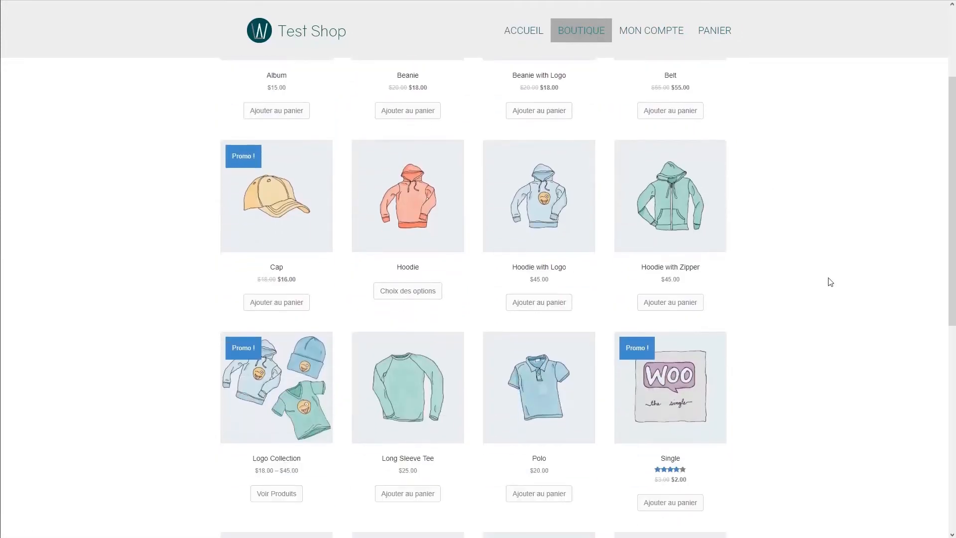
pyautogui.click(528, 501)
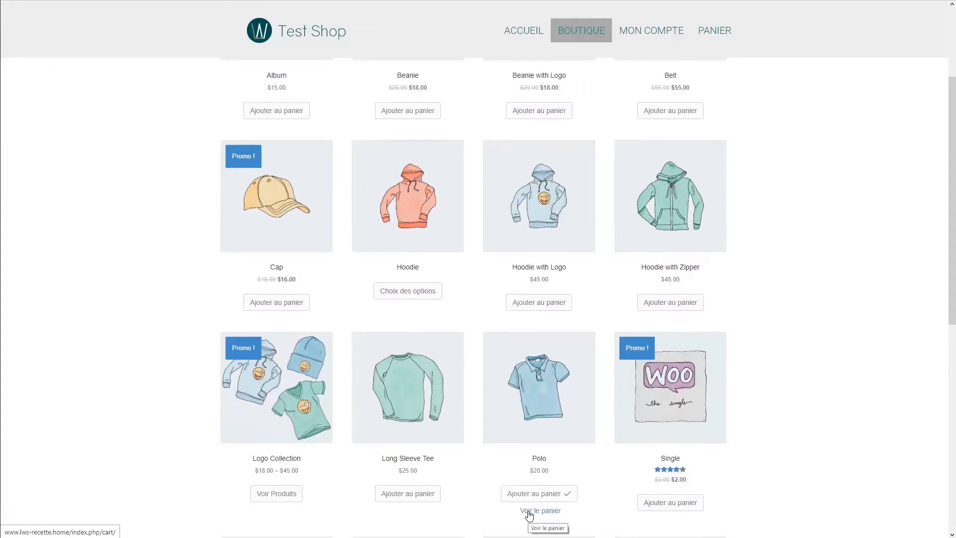
pyautogui.click(528, 511)
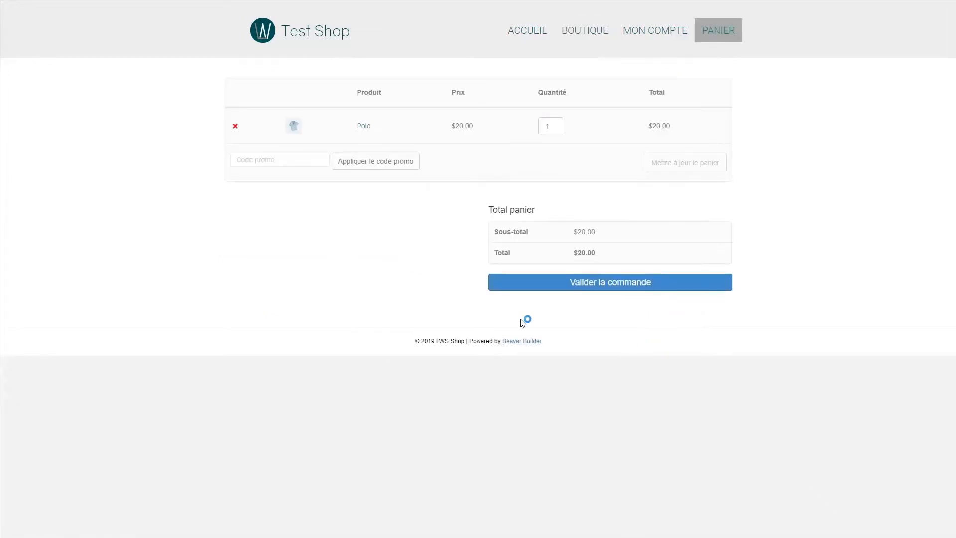
pyautogui.click(658, 284)
pyautogui.scroll(-7, 663, 345)
pyautogui.click(254, 450)
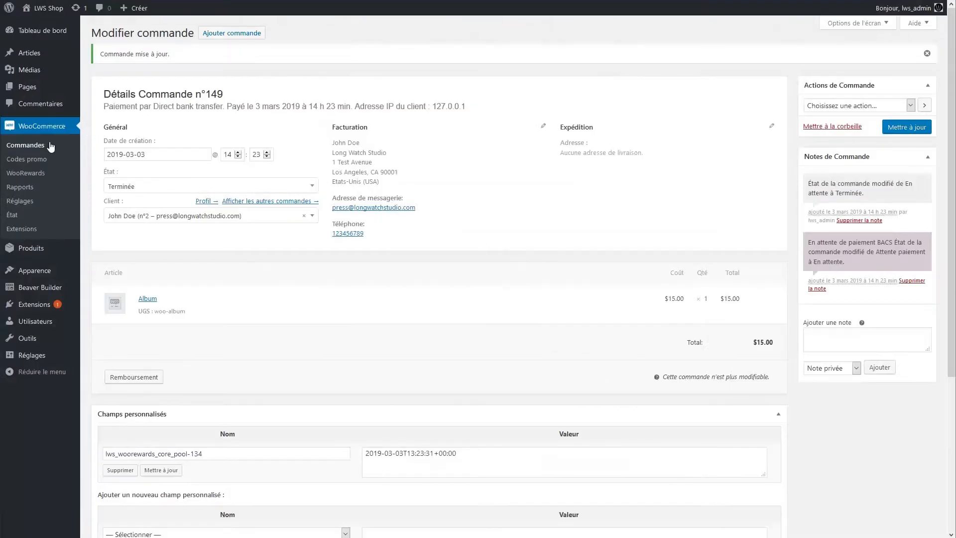
# Open the Polo order in the WooCommerce orders, set its status to "Terminée" and update it
pyautogui.click(42, 145)
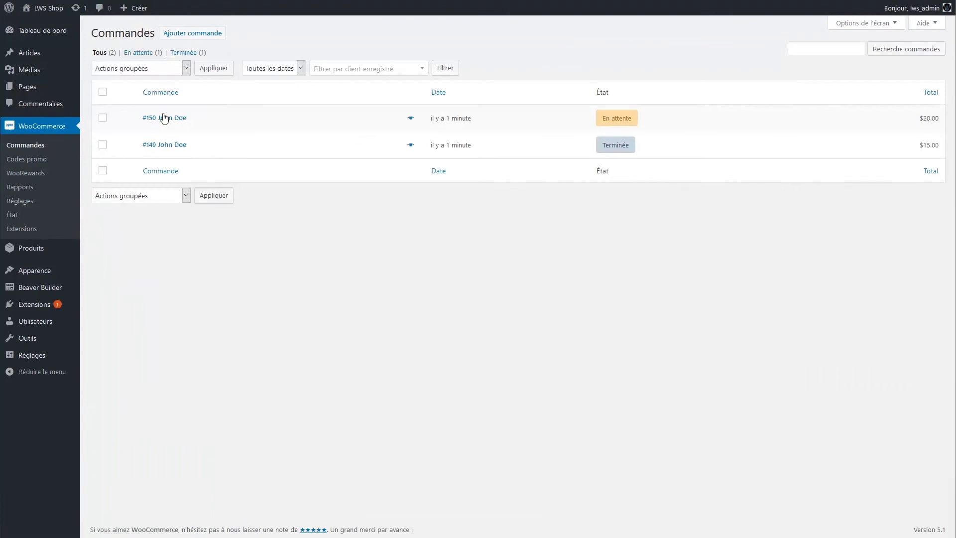
pyautogui.click(164, 118)
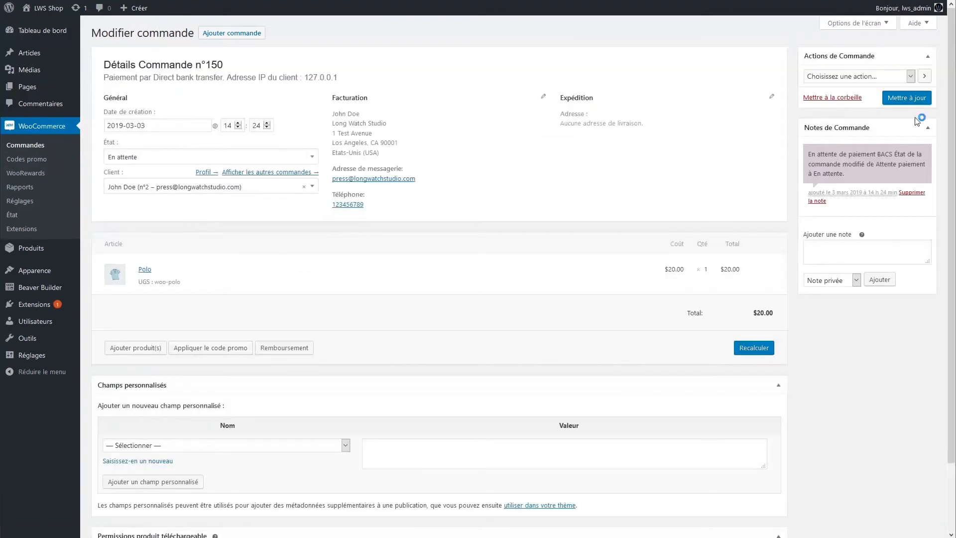
pyautogui.click(159, 157)
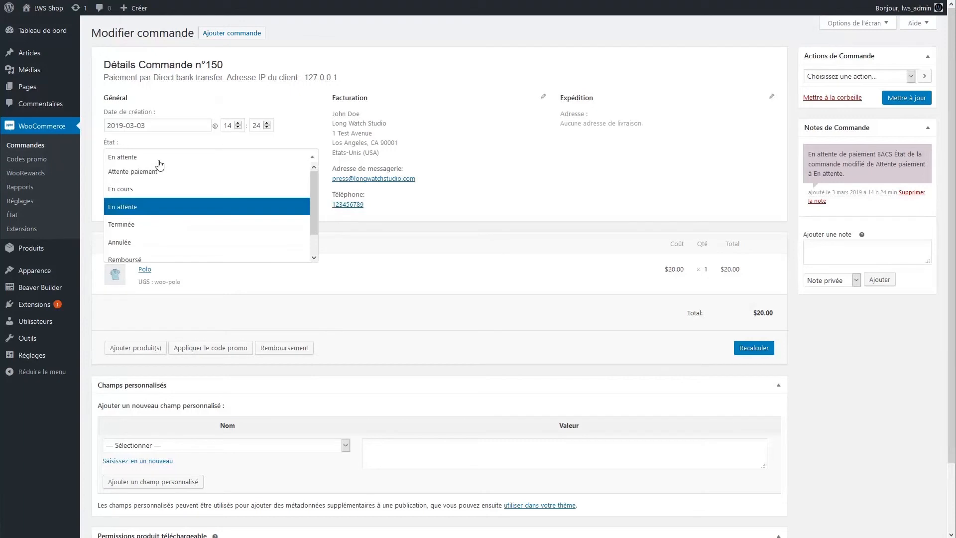
pyautogui.click(157, 224)
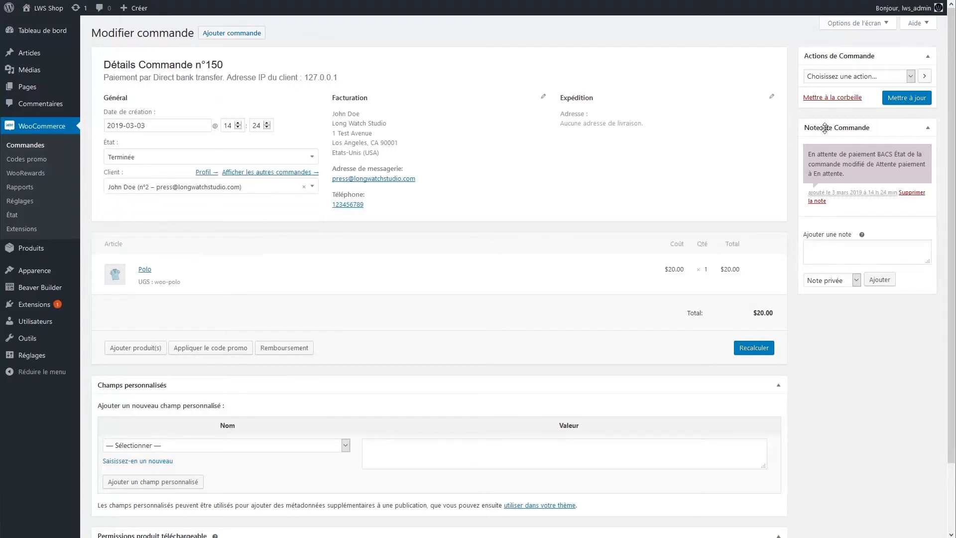
pyautogui.click(913, 99)
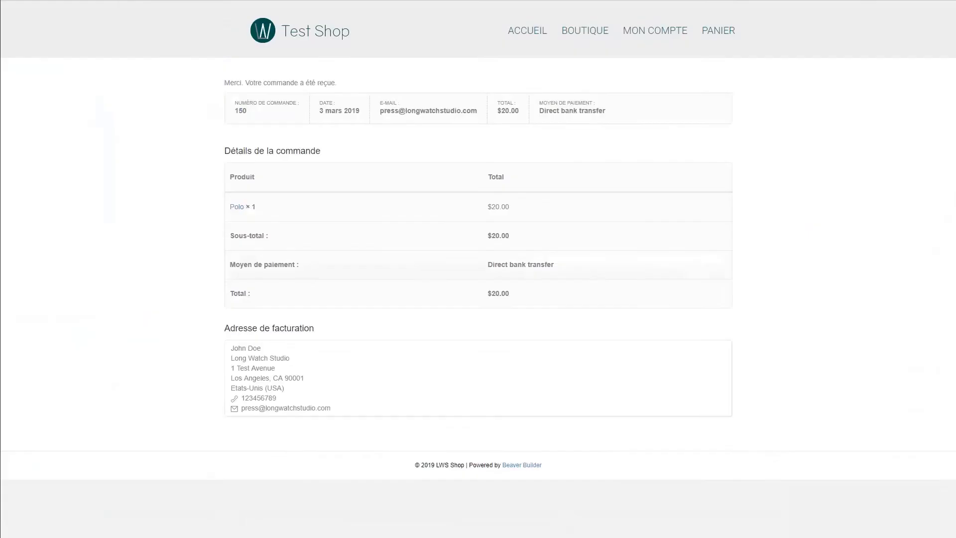
# Check the loyalty points on the storefront home page and read the new reward e-mail in the Gmail inbox
pyautogui.click(532, 35)
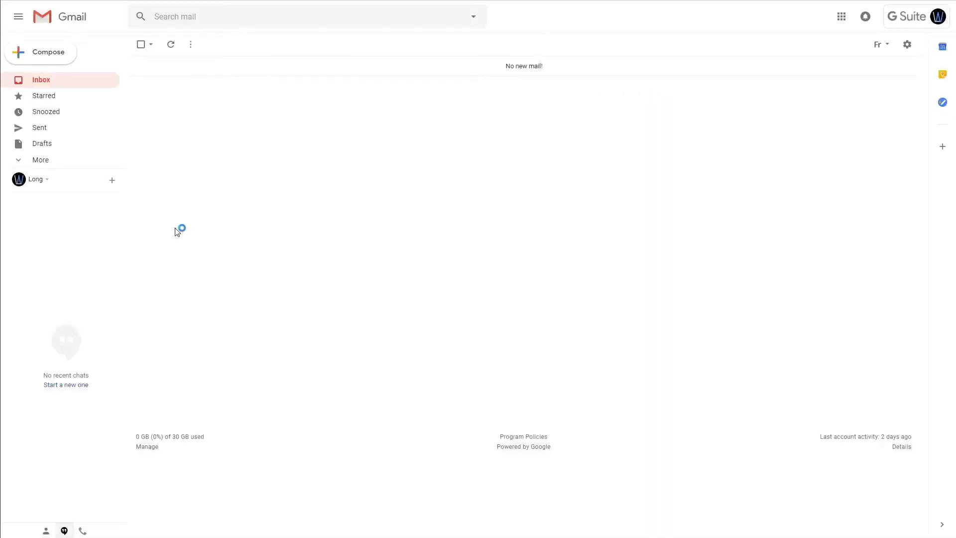
pyautogui.press('F5')
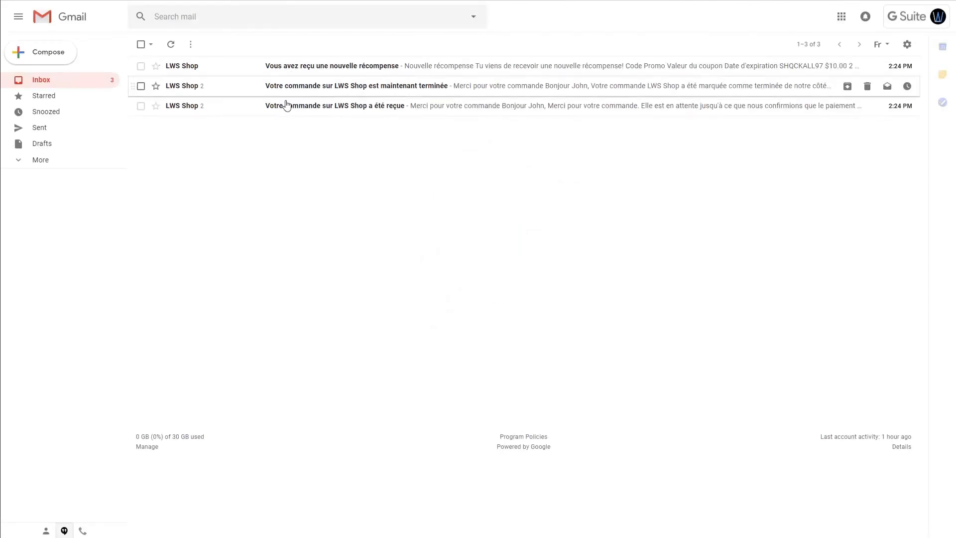
pyautogui.click(366, 67)
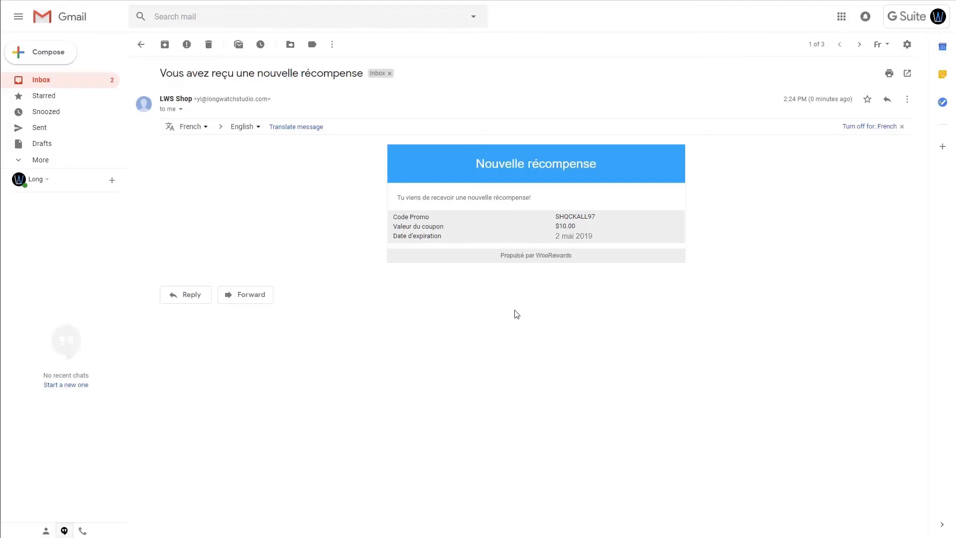
pyautogui.click(60, 82)
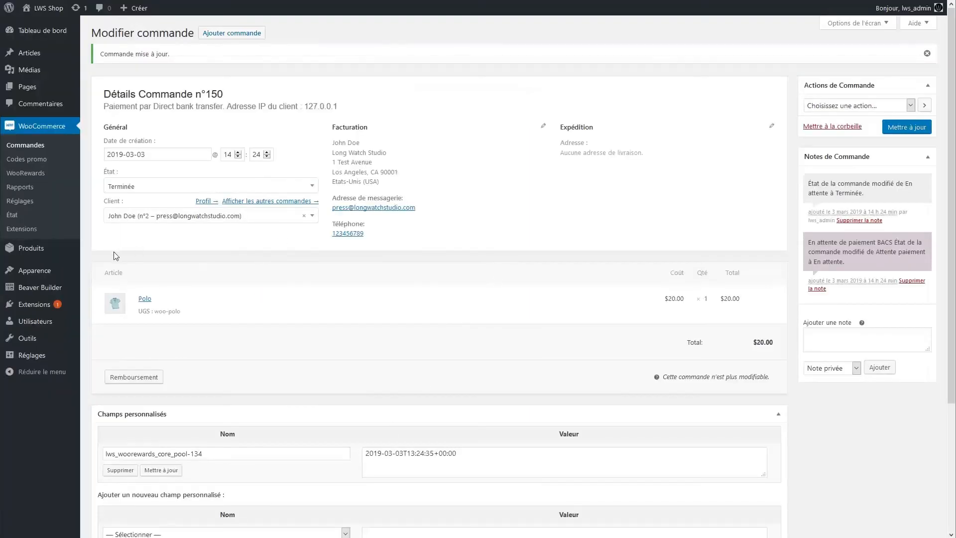
# Open the WooRewards customer points management page
pyautogui.click(48, 177)
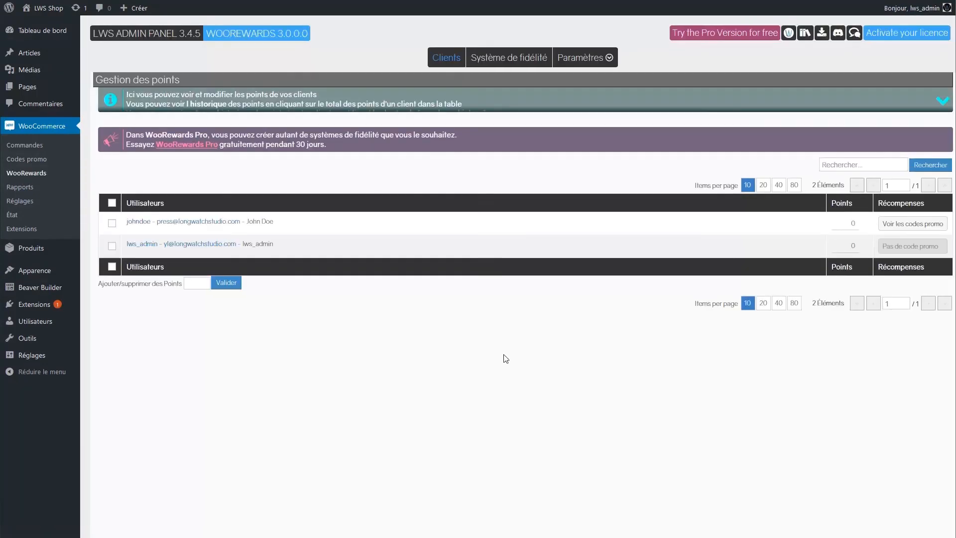